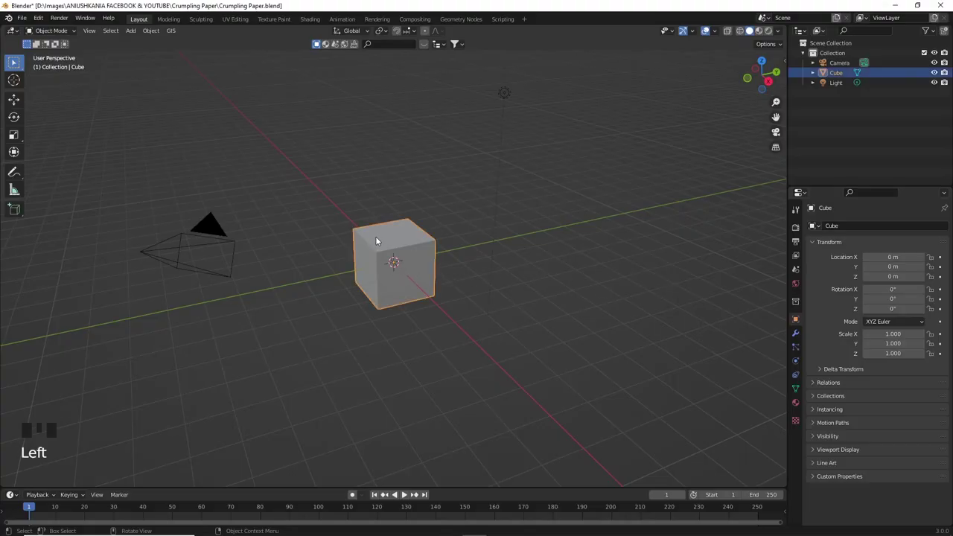
- Delete the default cube and add a plane mesh in its place
{"action": "key", "text": "x"}
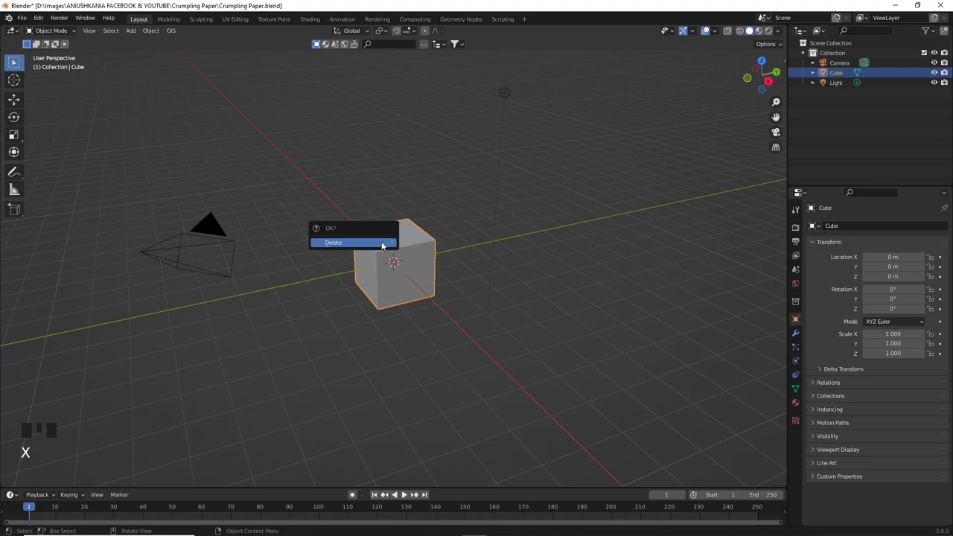
{"action": "left_click", "coordinate": [382, 243]}
{"action": "key", "text": "shift+a"}
{"action": "mouse_move", "coordinate": [393, 245]}
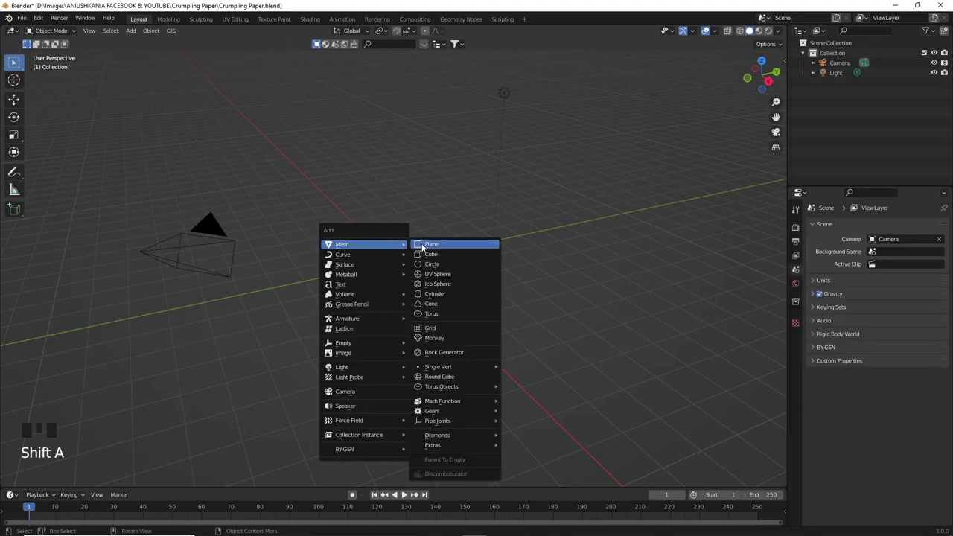
{"action": "left_click", "coordinate": [431, 244]}
- Scale the plane up uniformly to about 2.98
{"action": "scroll", "coordinate": [428, 295], "scroll_direction": "up", "scroll_amount": 5}
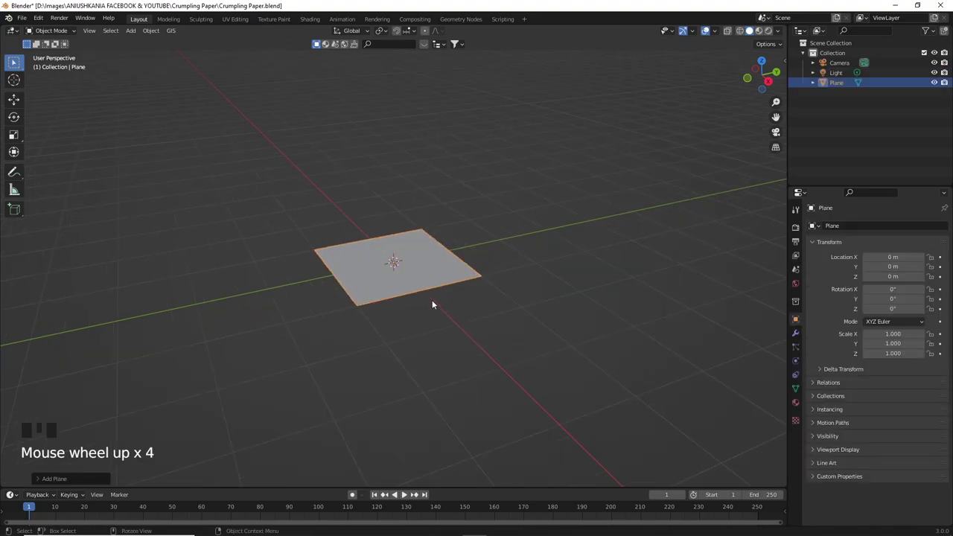
{"action": "key", "text": "s"}
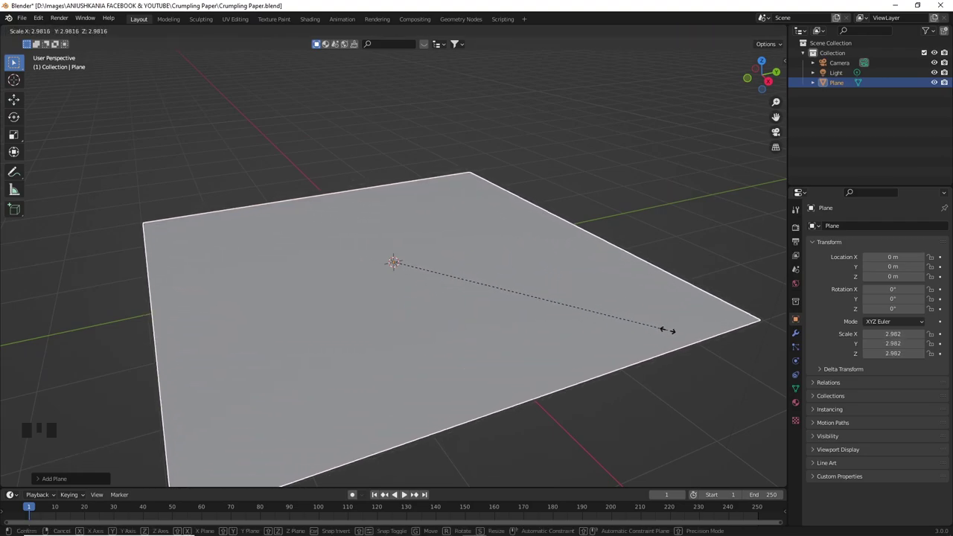
{"action": "left_click", "coordinate": [668, 335]}
{"action": "scroll", "coordinate": [668, 334], "scroll_direction": "down", "scroll_amount": 3}
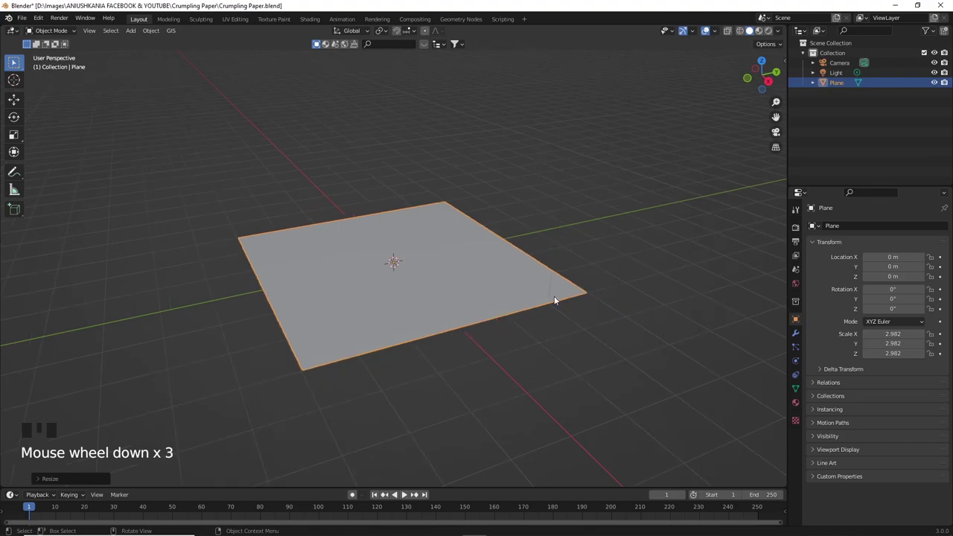
- Create a new material on the plane and name it Paper
{"action": "left_click", "coordinate": [796, 403]}
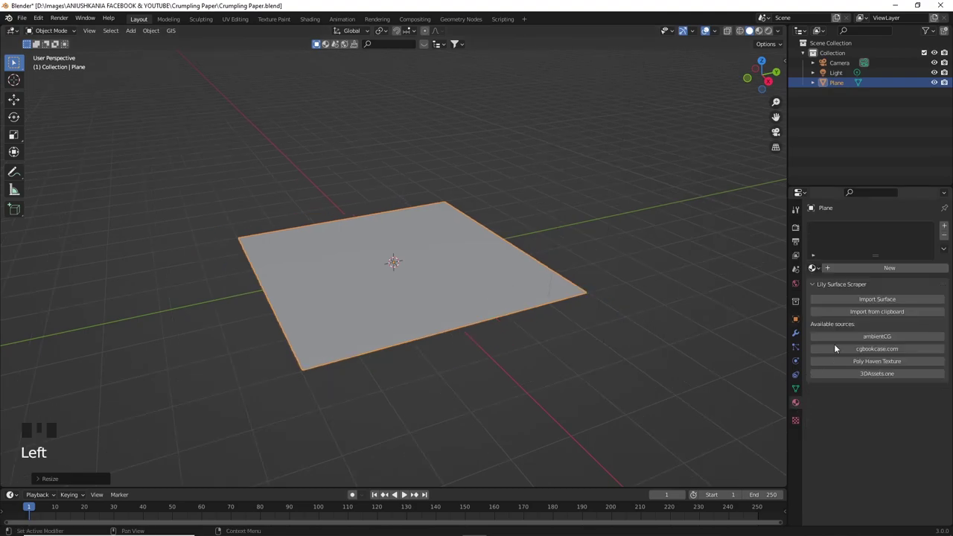
{"action": "left_click", "coordinate": [862, 265]}
{"action": "left_click", "coordinate": [859, 266]}
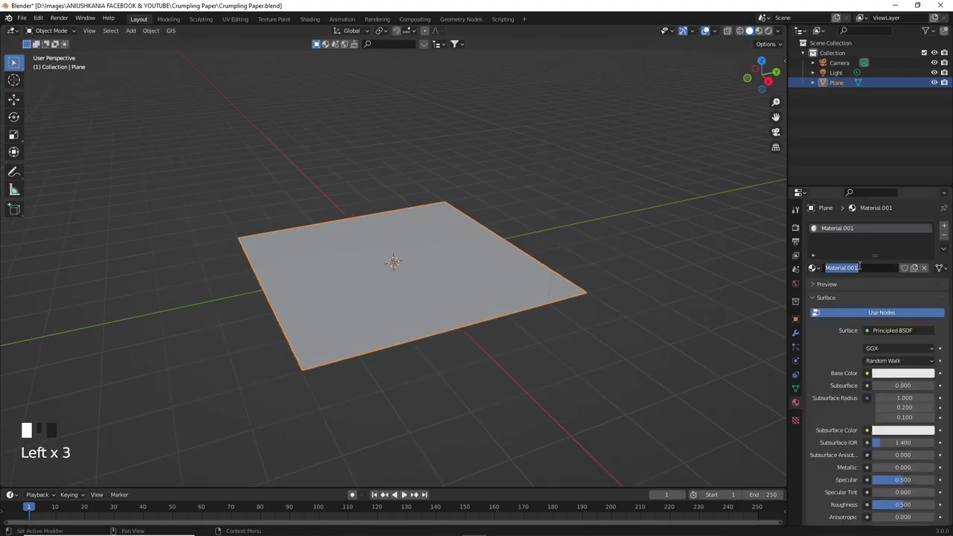
{"action": "type", "text": "Paper"}
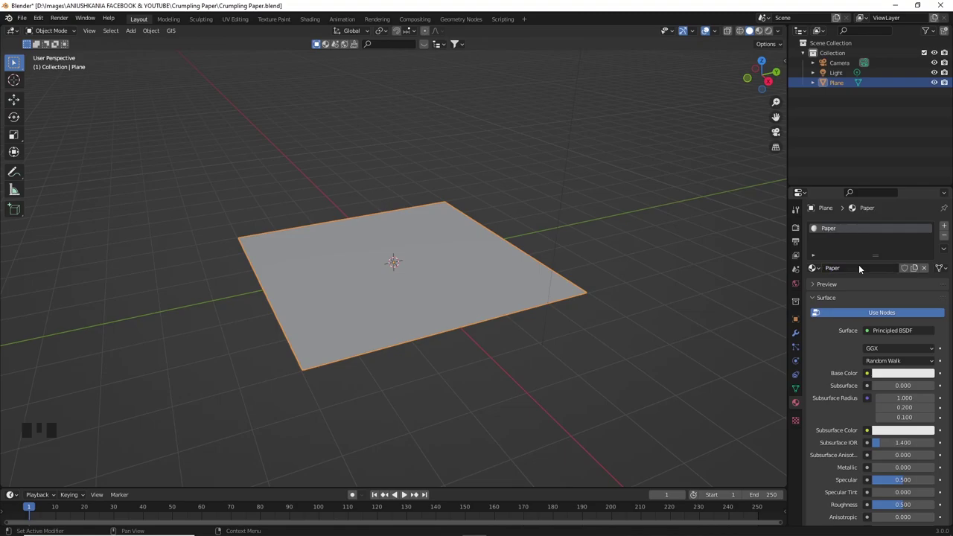
- Add an Image Texture node beside the Principled BSDF of the Paper material in the Shading workspace
{"action": "left_click", "coordinate": [315, 21]}
{"action": "left_click", "coordinate": [423, 335]}
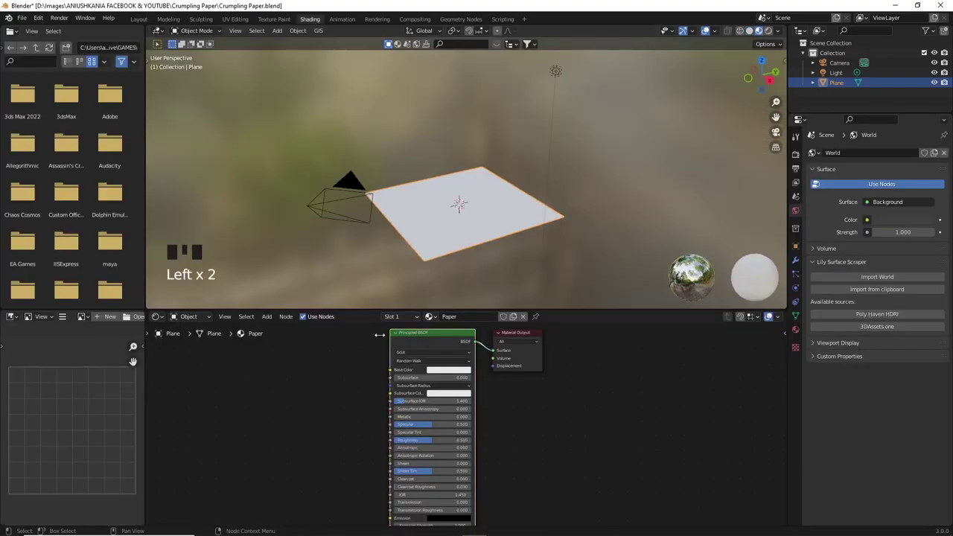
{"action": "left_click", "coordinate": [309, 347]}
{"action": "key", "text": "shift+a"}
{"action": "left_click", "coordinate": [309, 347]}
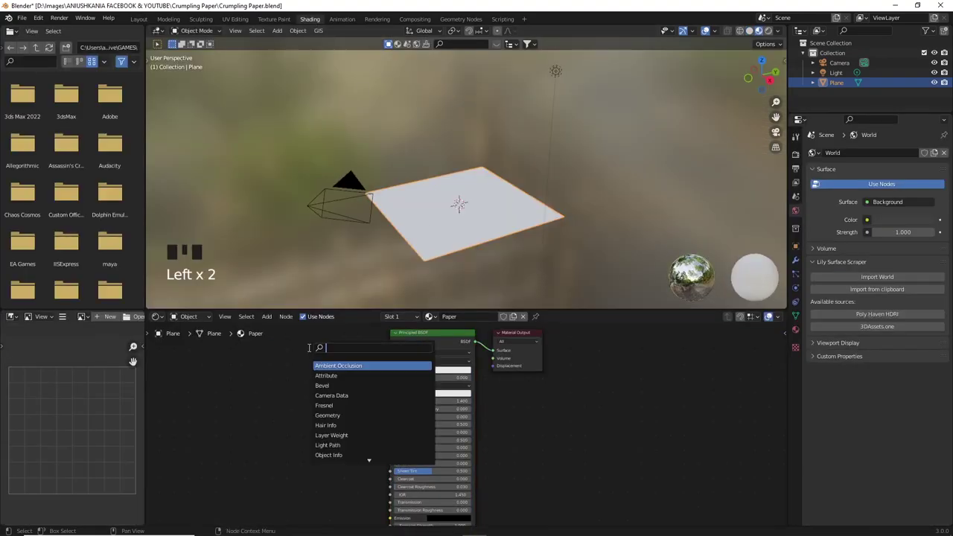
{"action": "type", "text": "imag"}
{"action": "key", "text": "Return"}
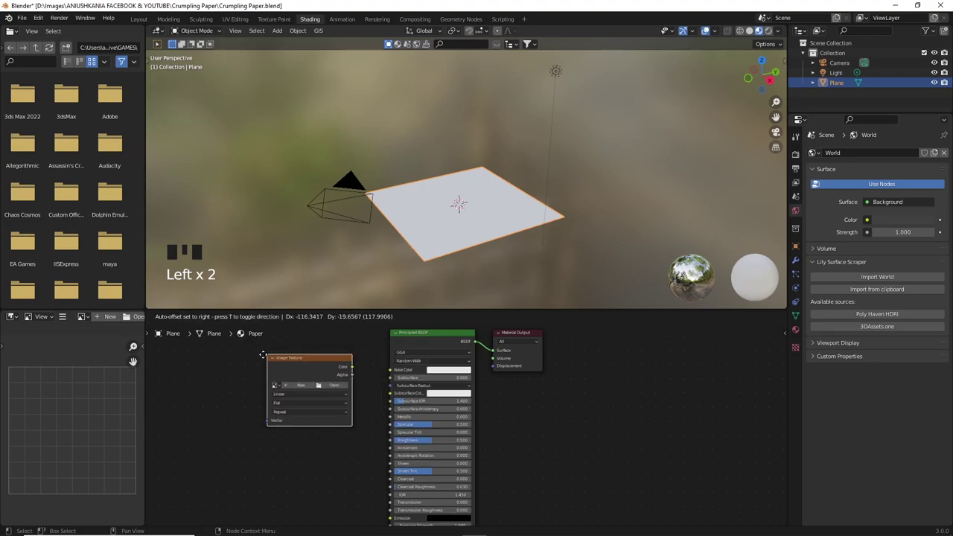
{"action": "left_click", "coordinate": [266, 360]}
- Link the image texture's Color to Base Color and attach Mapping and Texture Coordinate nodes to the texture
{"action": "left_click_drag", "start_coordinate": [347, 366], "coordinate": [390, 370]}
{"action": "middle_click_drag", "start_coordinate": [281, 339], "coordinate": [370, 400]}
{"action": "key", "text": "ctrl+t"}
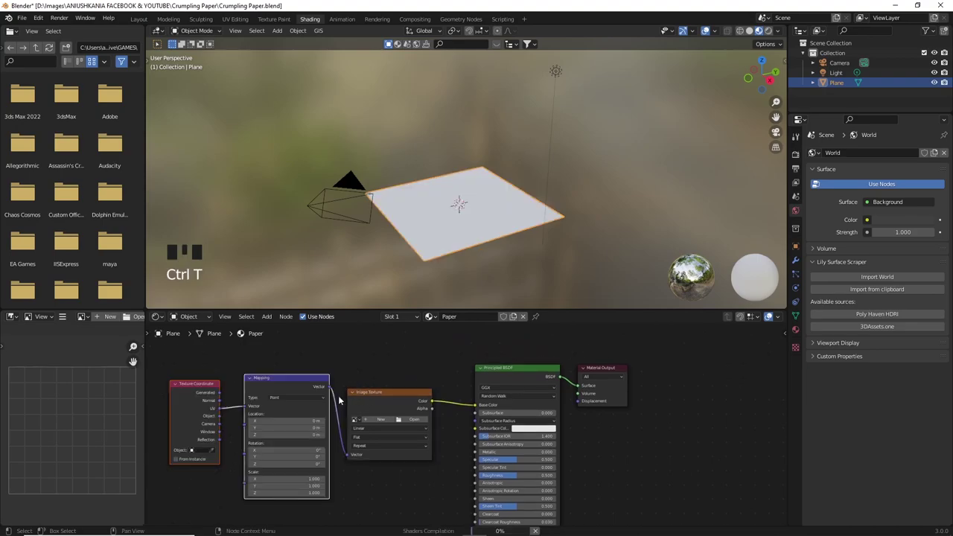
{"action": "left_click", "coordinate": [274, 382]}
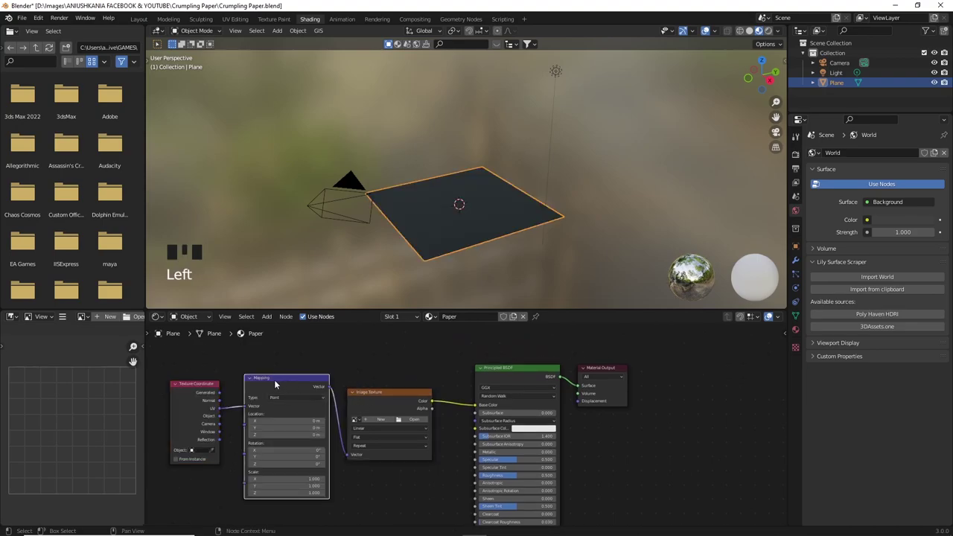
{"action": "left_click", "coordinate": [192, 385]}
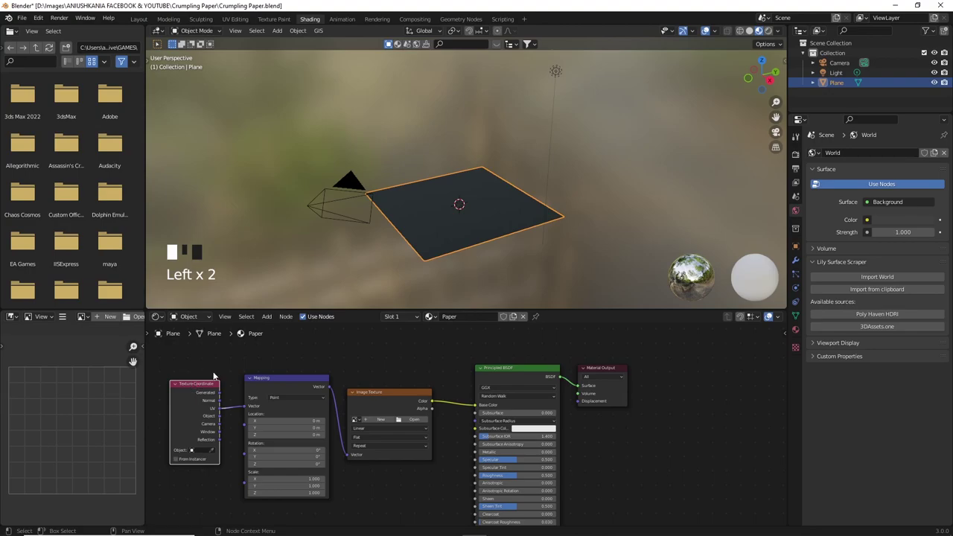
- Load Doodles.jpg from the Crumpling Paper folder into the Image Texture node
{"action": "left_click", "coordinate": [416, 420]}
{"action": "left_click", "coordinate": [692, 167]}
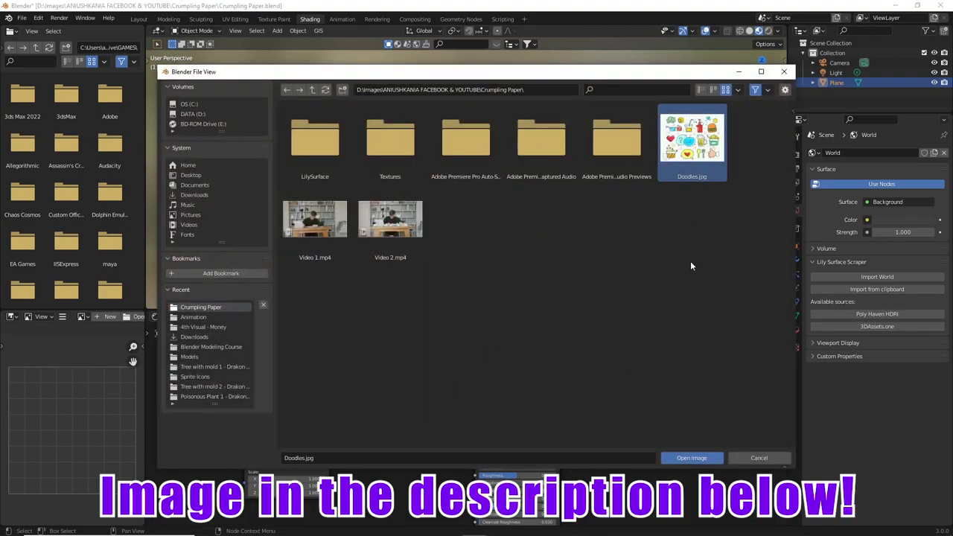
{"action": "left_click", "coordinate": [673, 458]}
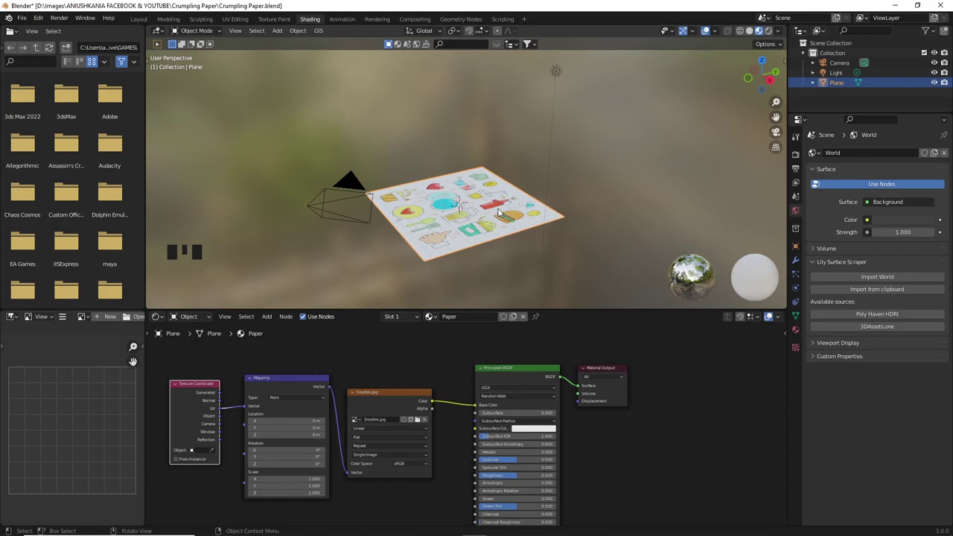
- Switch to the UV Editing workspace and show the plane from the top in Material Preview shading
{"action": "left_click", "coordinate": [233, 19]}
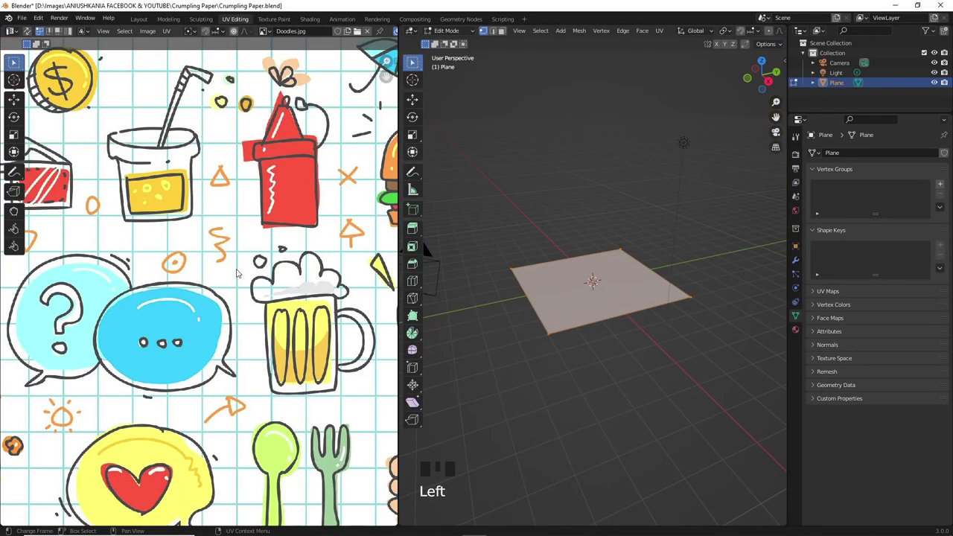
{"action": "scroll", "coordinate": [577, 322], "scroll_direction": "up", "scroll_amount": 2}
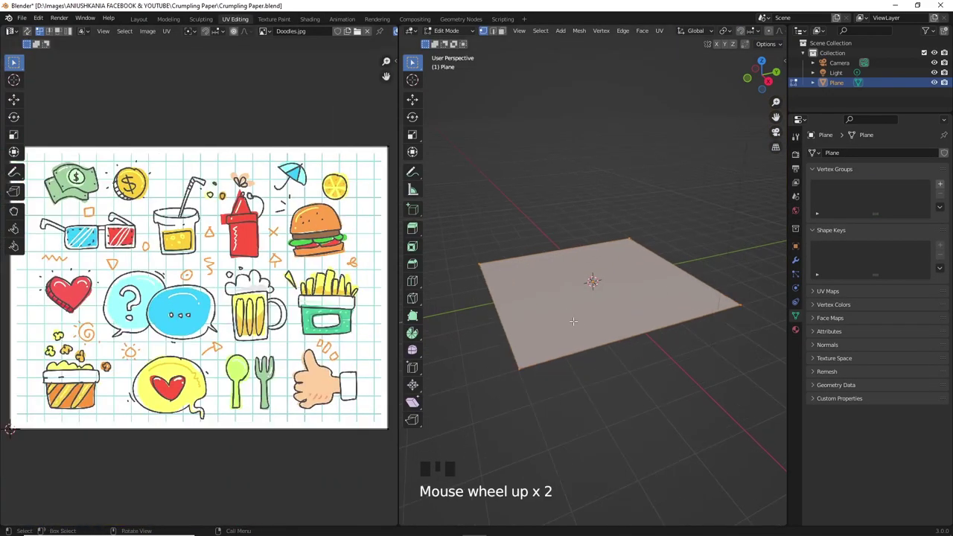
{"action": "middle_click_drag", "start_coordinate": [577, 322], "coordinate": [617, 325]}
{"action": "key", "text": "KP_7"}
{"action": "key", "text": "z"}
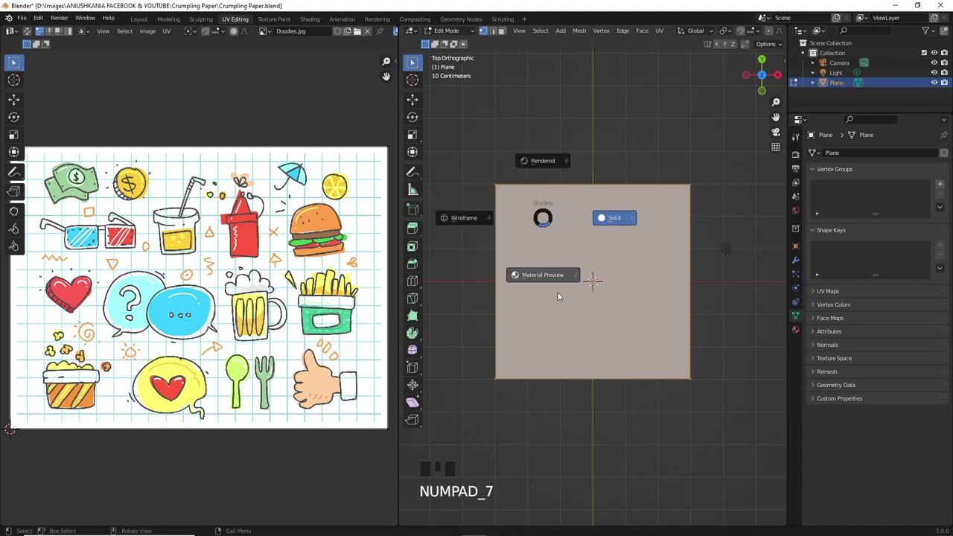
{"action": "left_click", "coordinate": [585, 279]}
{"action": "scroll", "coordinate": [580, 294], "scroll_direction": "up", "scroll_amount": 3}
{"action": "scroll", "coordinate": [587, 304], "scroll_direction": "down", "scroll_amount": 1}
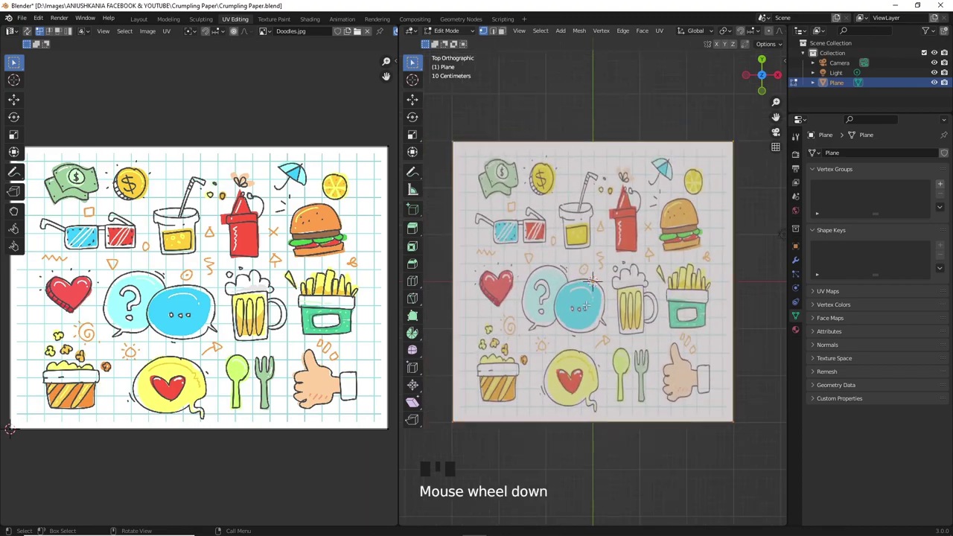
{"action": "scroll", "coordinate": [587, 304], "scroll_direction": "up", "scroll_amount": 2}
{"action": "scroll", "coordinate": [587, 304], "scroll_direction": "down", "scroll_amount": 3}
- Subdivide the plane's mesh seven times and return to Object Mode
{"action": "right_click", "coordinate": [541, 208]}
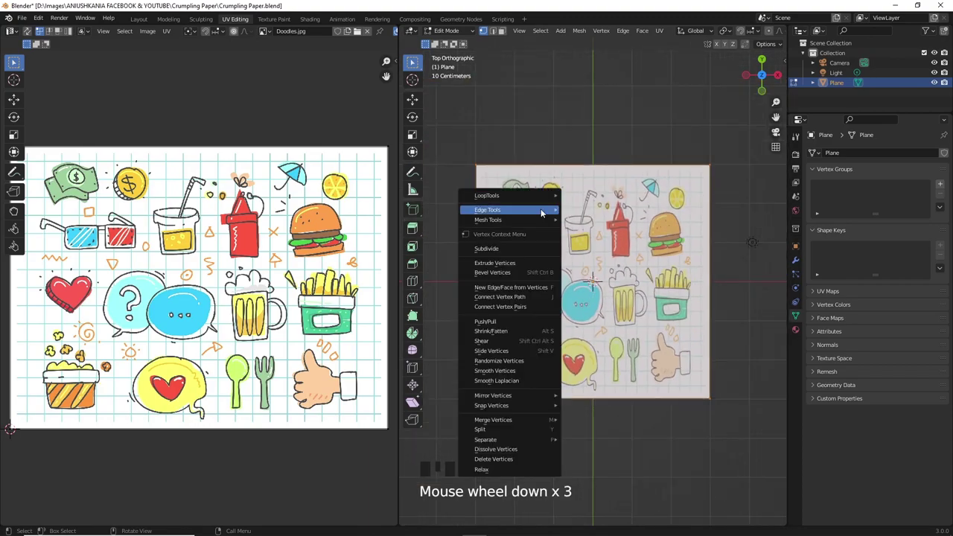
{"action": "left_click", "coordinate": [531, 251]}
{"action": "right_click", "coordinate": [593, 248]}
{"action": "left_click", "coordinate": [593, 248]}
{"action": "right_click", "coordinate": [593, 248]}
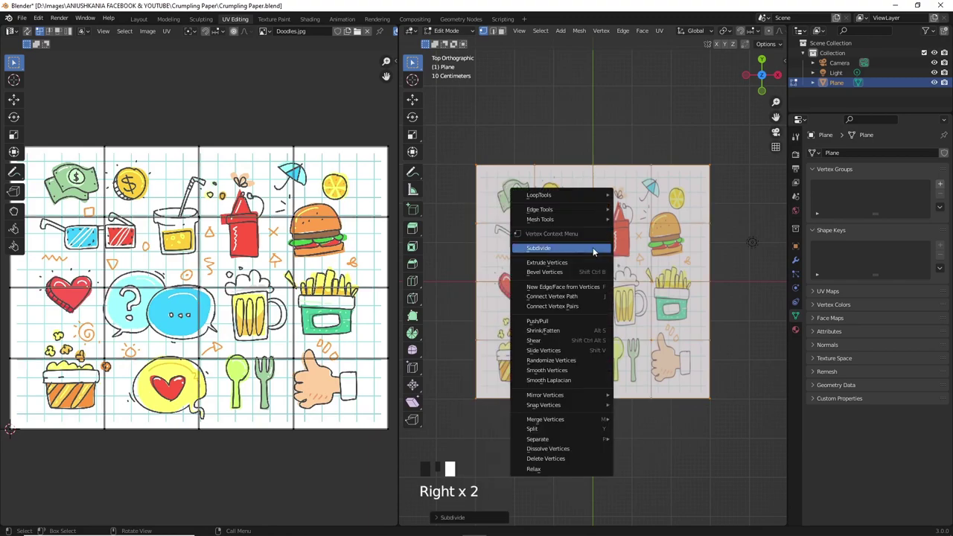
{"action": "left_click", "coordinate": [593, 248]}
{"action": "right_click", "coordinate": [593, 248]}
{"action": "left_click", "coordinate": [592, 248]}
{"action": "right_click", "coordinate": [593, 248]}
{"action": "left_click", "coordinate": [593, 248]}
{"action": "right_click", "coordinate": [593, 248]}
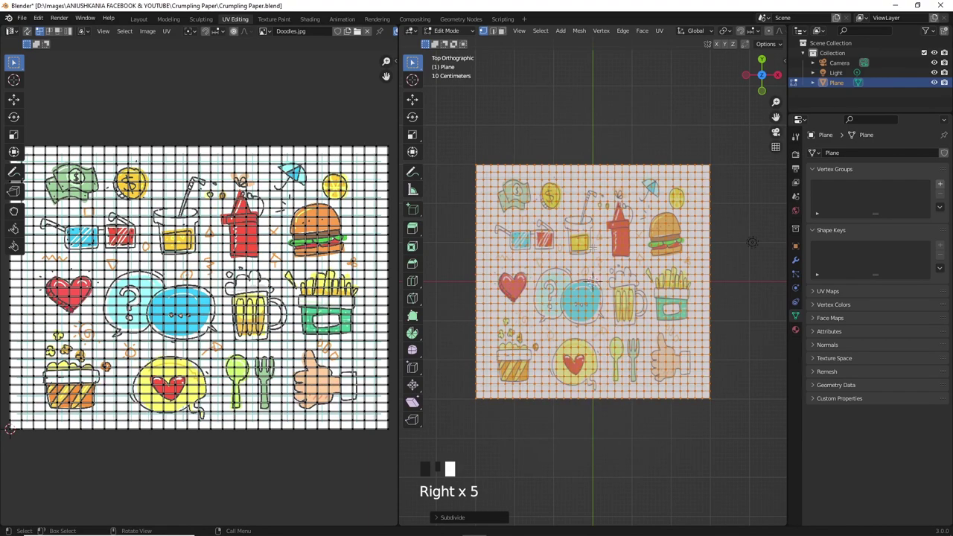
{"action": "left_click", "coordinate": [592, 248]}
{"action": "right_click", "coordinate": [593, 248]}
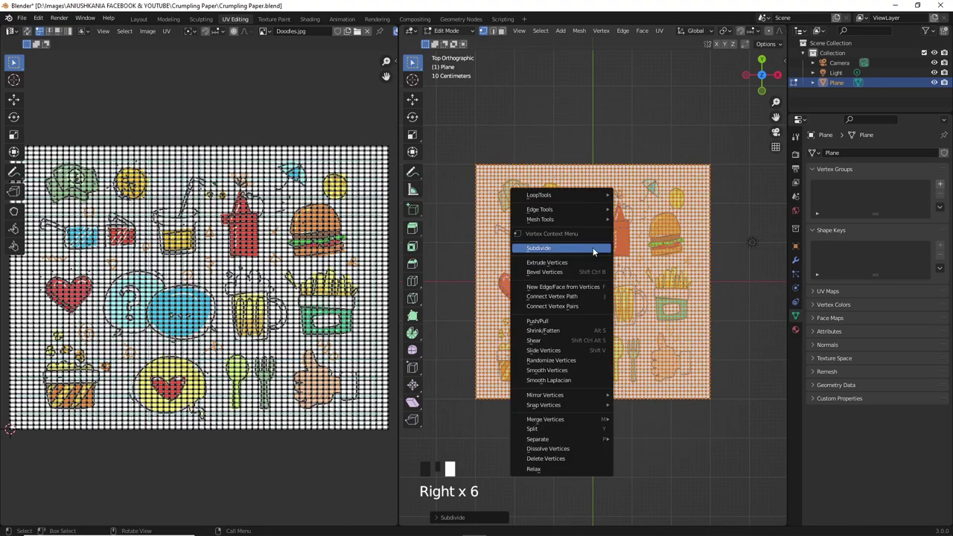
{"action": "left_click", "coordinate": [593, 248]}
{"action": "right_click", "coordinate": [592, 248]}
{"action": "scroll", "coordinate": [593, 248], "scroll_direction": "up", "scroll_amount": 4}
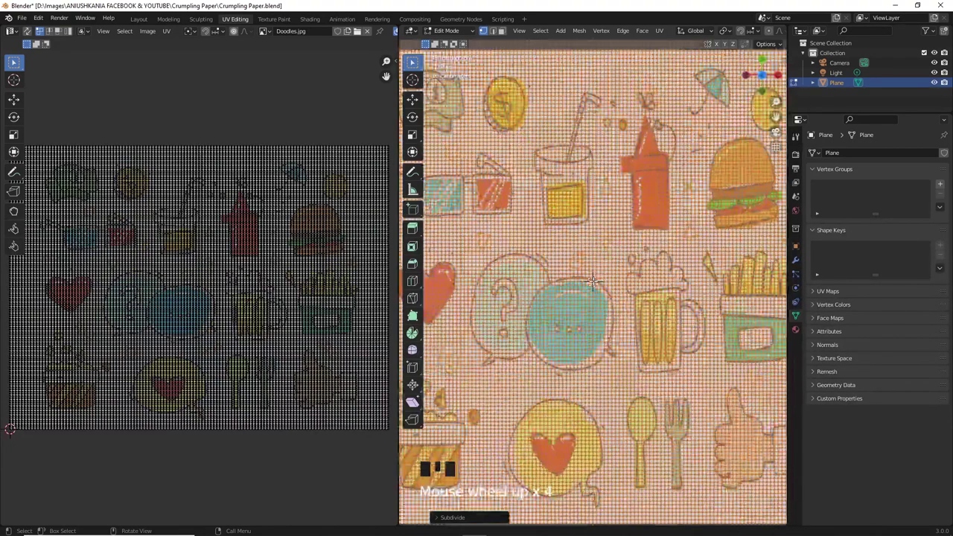
{"action": "scroll", "coordinate": [593, 248], "scroll_direction": "down", "scroll_amount": 3}
{"action": "key", "text": "Tab"}
{"action": "middle_click_drag", "start_coordinate": [593, 248], "coordinate": [462, 220]}
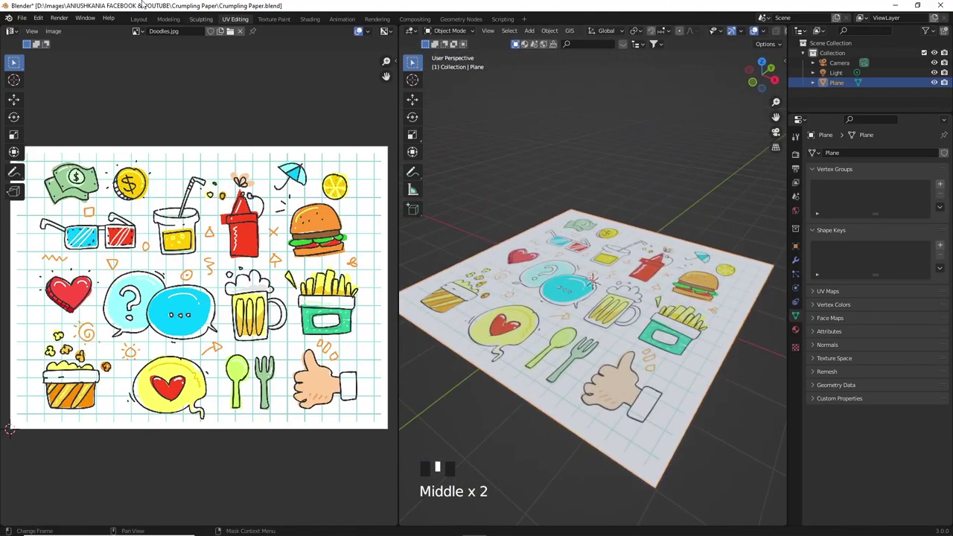
- Save the file from the Layout workspace and set its viewport to Material Preview shading
{"action": "left_click", "coordinate": [137, 19]}
{"action": "mouse_move", "coordinate": [358, 280]}
{"action": "middle_mouse_down"}
{"action": "mouse_move", "coordinate": [364, 267]}
{"action": "mouse_move", "coordinate": [430, 279]}
{"action": "middle_mouse_up"}
{"action": "key", "text": "ctrl+s"}
{"action": "key", "text": "z"}
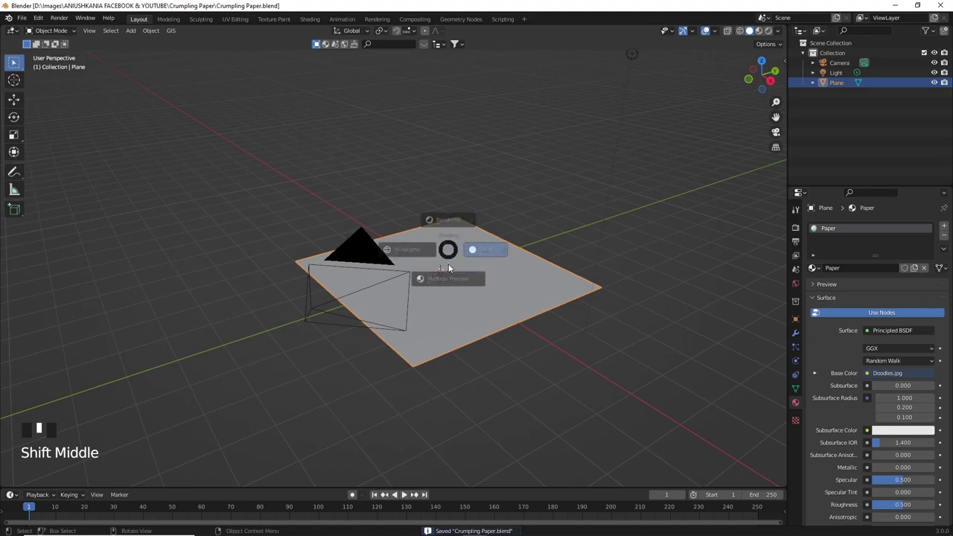
{"action": "middle_click_drag", "start_coordinate": [609, 271], "coordinate": [631, 330]}
- Rotate the plane 90° about the Z axis
{"action": "left_click", "coordinate": [795, 319]}
{"action": "key", "text": "r"}
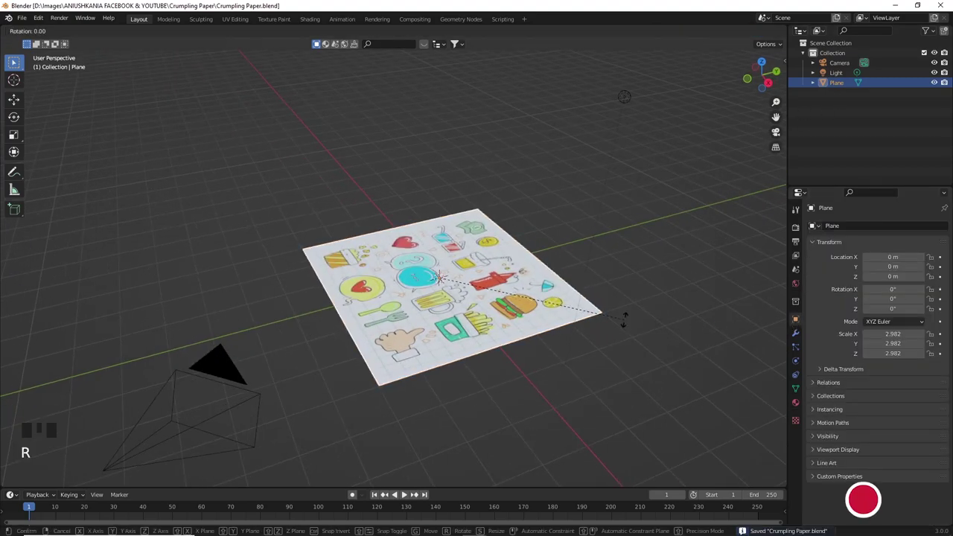
{"action": "left_click", "coordinate": [618, 229]}
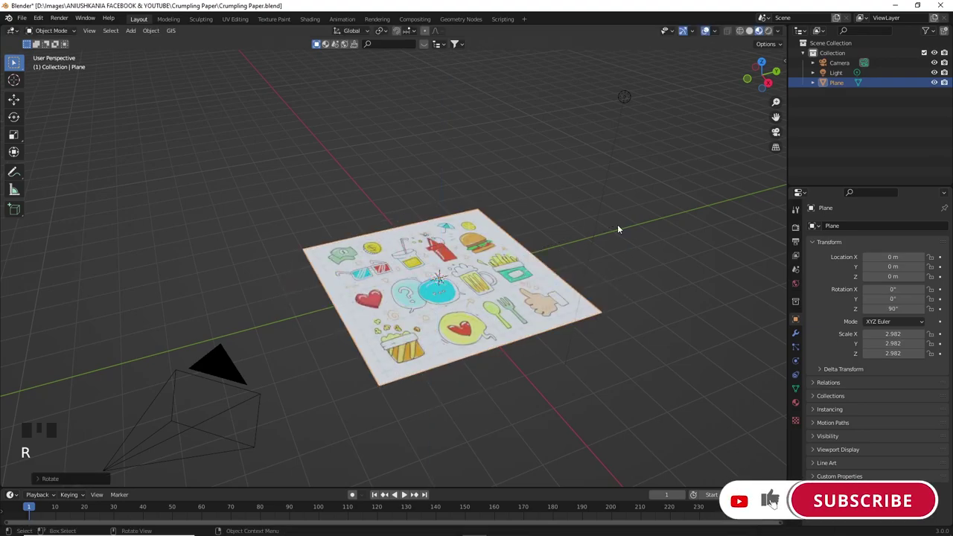
- Rename the plane object as Paper
{"action": "triple_click", "coordinate": [836, 83]}
{"action": "type", "text": "Pape"}
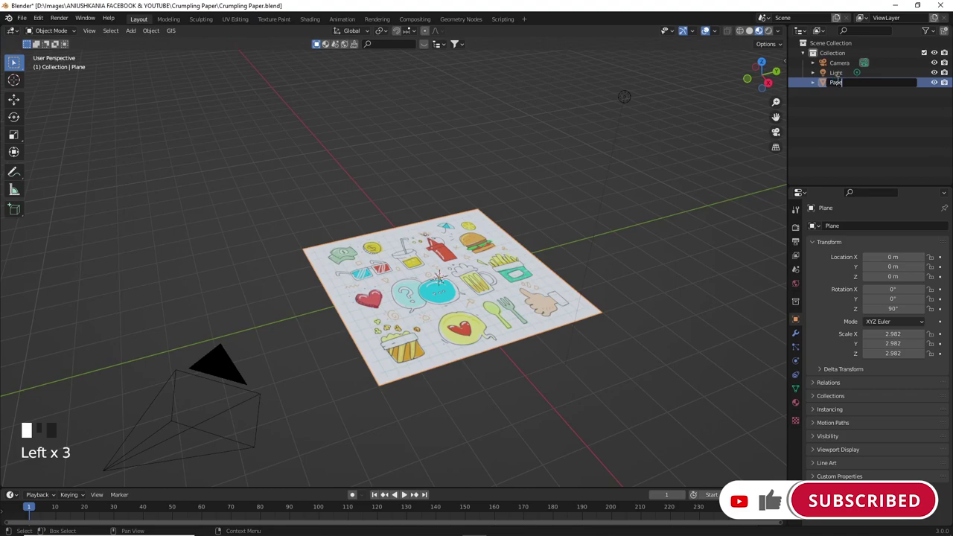
{"action": "type", "text": "r"}
{"action": "key", "text": "Return"}
- Enlarge the timeline area below the viewport and reframe the paper
{"action": "middle_click_drag", "start_coordinate": [653, 186], "coordinate": [416, 511]}
{"action": "left_click_drag", "start_coordinate": [446, 490], "coordinate": [464, 447]}
{"action": "mouse_move", "coordinate": [466, 377]}
{"action": "middle_mouse_down", "text": "shift"}
{"action": "mouse_move", "coordinate": [413, 353]}
{"action": "mouse_move", "coordinate": [464, 372]}
{"action": "middle_mouse_up", "text": "shift"}
{"action": "scroll", "coordinate": [456, 371], "scroll_direction": "up", "scroll_amount": 2}
{"action": "scroll", "coordinate": [462, 378], "scroll_direction": "down", "scroll_amount": 2}
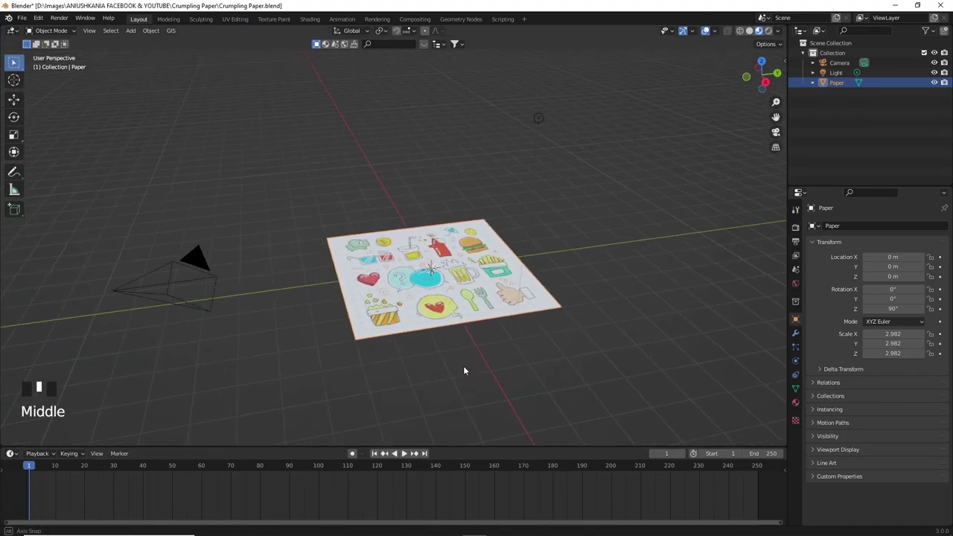
- Add a UV sphere around the paper and scale it uniformly to about 5.98
{"action": "key", "text": "shift+a"}
{"action": "mouse_move", "coordinate": [442, 269]}
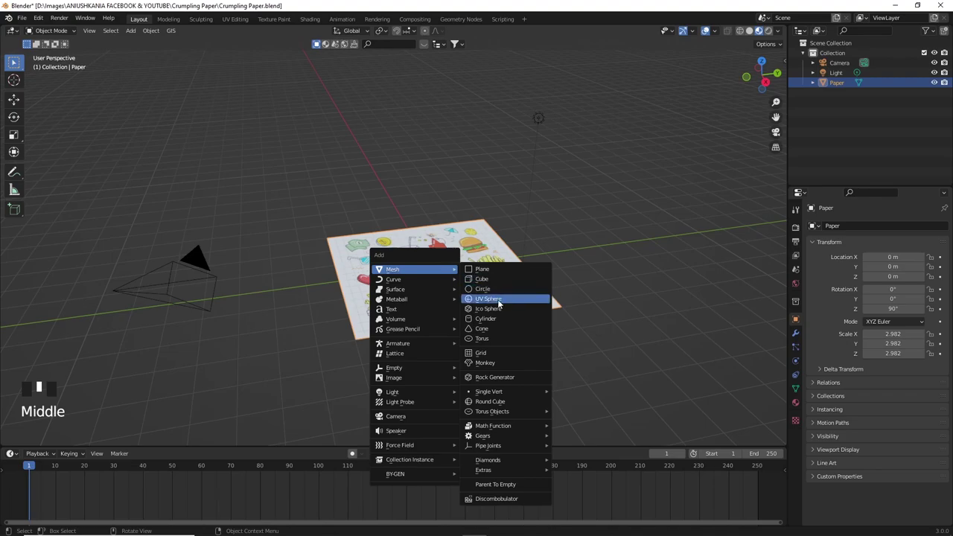
{"action": "left_click", "coordinate": [486, 298]}
{"action": "key", "text": "s"}
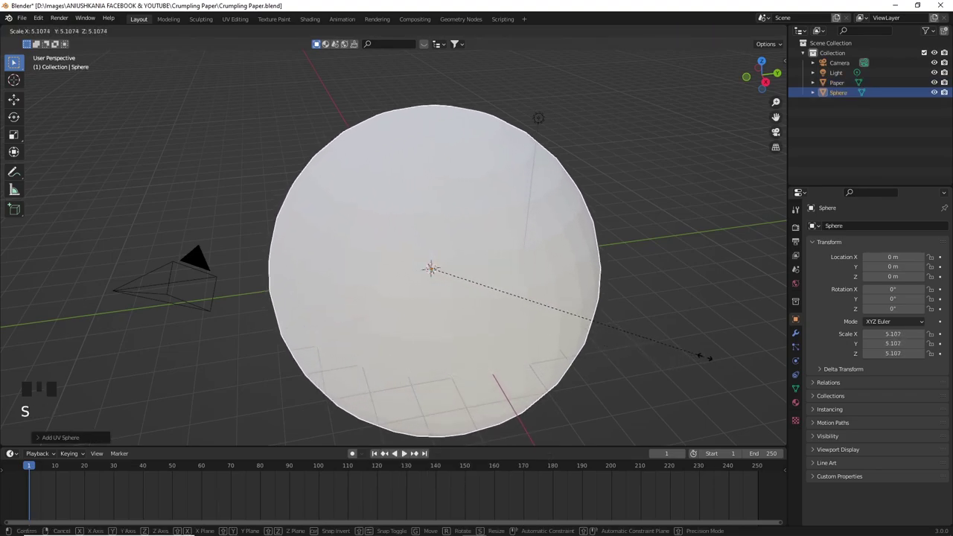
{"action": "left_click", "coordinate": [508, 293]}
- Display the viewport in wireframe shading and save the file
{"action": "scroll", "coordinate": [499, 330], "scroll_direction": "down", "scroll_amount": 3}
{"action": "key", "text": "z"}
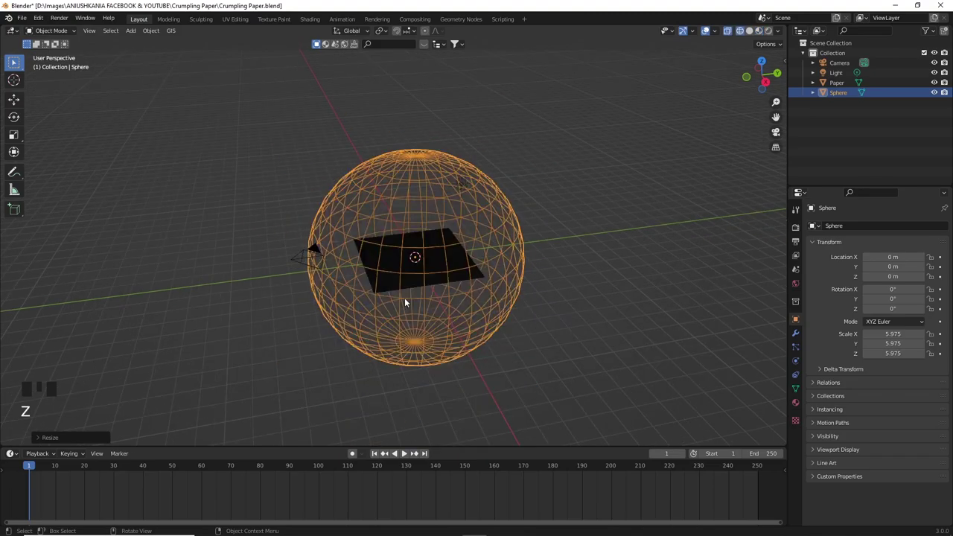
{"action": "mouse_move", "coordinate": [404, 298]}
{"action": "middle_mouse_down"}
{"action": "mouse_move", "coordinate": [461, 300]}
{"action": "mouse_move", "coordinate": [473, 323]}
{"action": "middle_mouse_up"}
{"action": "key", "text": "ctrl+s"}
{"action": "scroll", "coordinate": [472, 323], "scroll_direction": "up", "scroll_amount": 1}
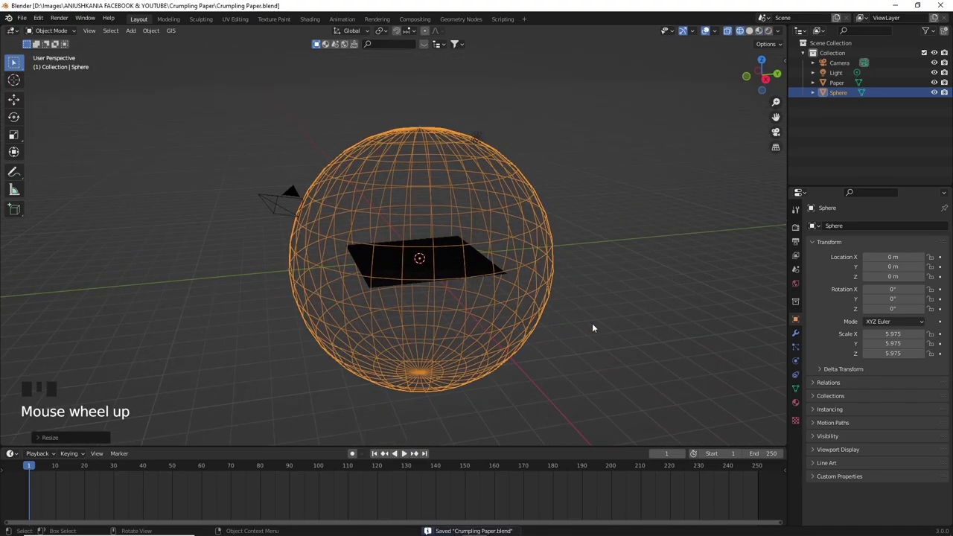
- Add a Solidify modifier to the sphere and set its thickness to 0.16 m
{"action": "left_click", "coordinate": [797, 334]}
{"action": "left_click", "coordinate": [845, 226]}
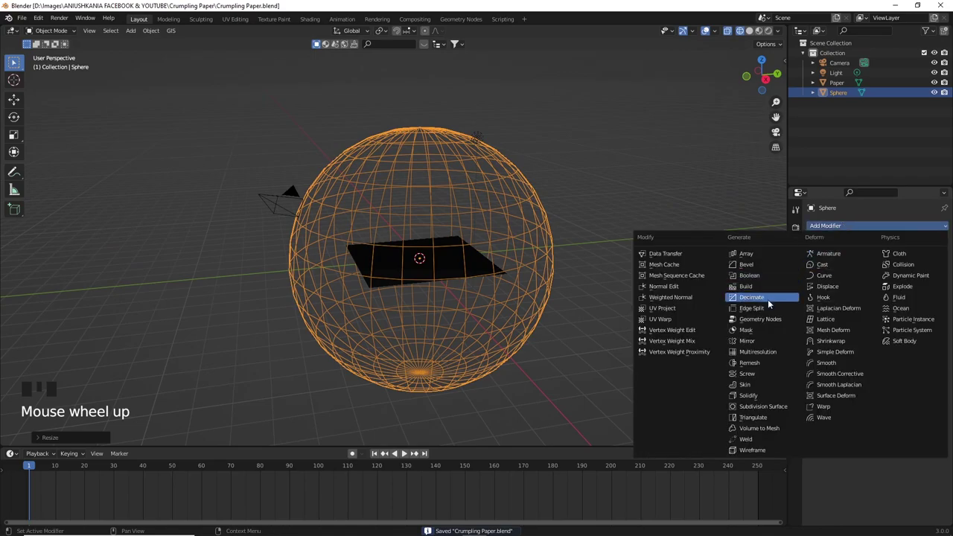
{"action": "left_click", "coordinate": [763, 396]}
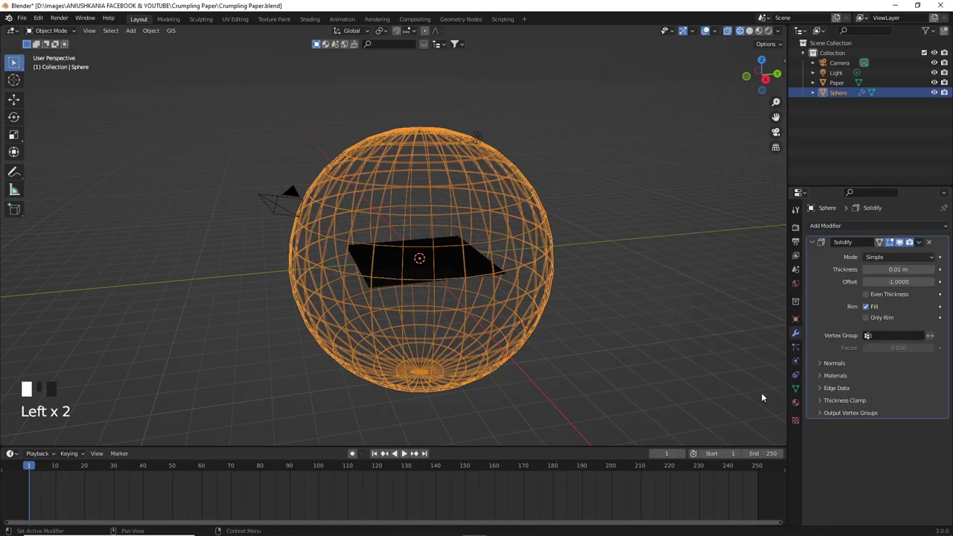
{"action": "double_click", "coordinate": [896, 270]}
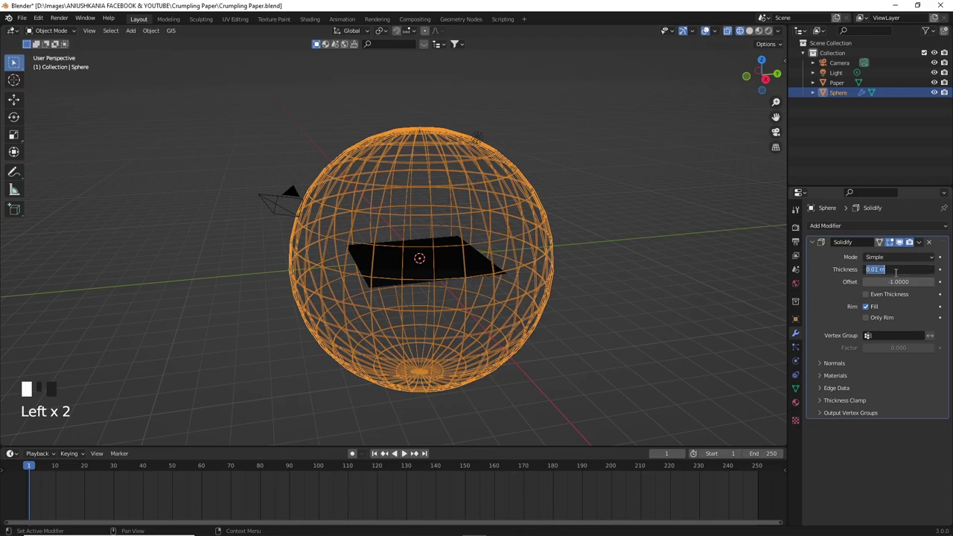
{"action": "left_click", "coordinate": [844, 307]}
{"action": "mouse_move", "coordinate": [892, 272]}
{"action": "left_mouse_down"}
{"action": "mouse_move", "coordinate": [915, 271]}
{"action": "mouse_move", "coordinate": [903, 269]}
{"action": "left_mouse_up"}
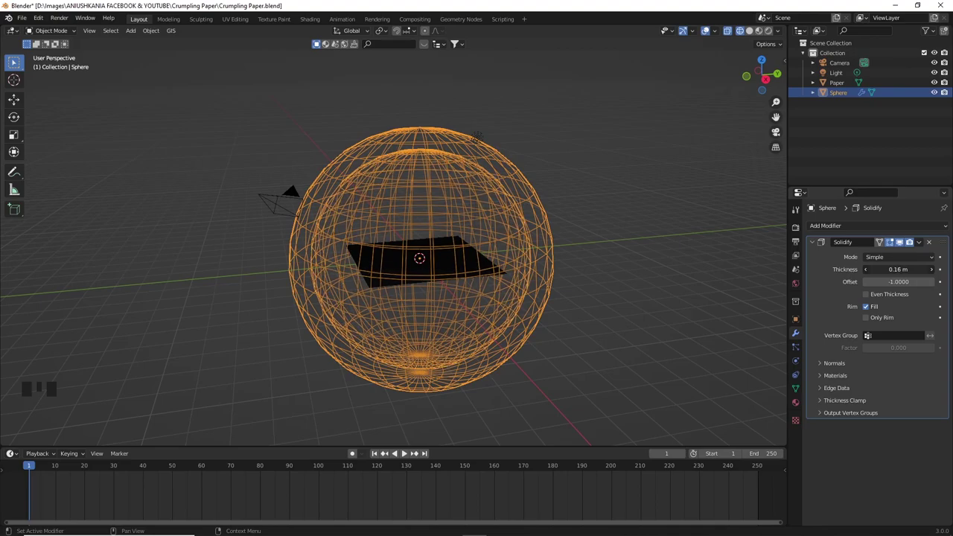
{"action": "scroll", "coordinate": [587, 335], "scroll_direction": "up", "scroll_amount": 1}
{"action": "scroll", "coordinate": [588, 334], "scroll_direction": "down", "scroll_amount": 2}
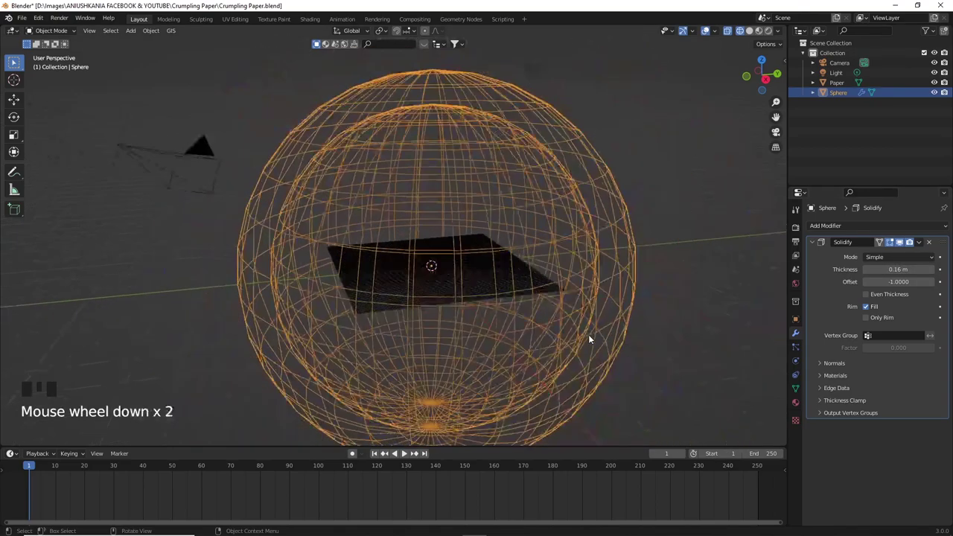
{"action": "scroll", "coordinate": [588, 340], "scroll_direction": "down", "scroll_amount": 2}
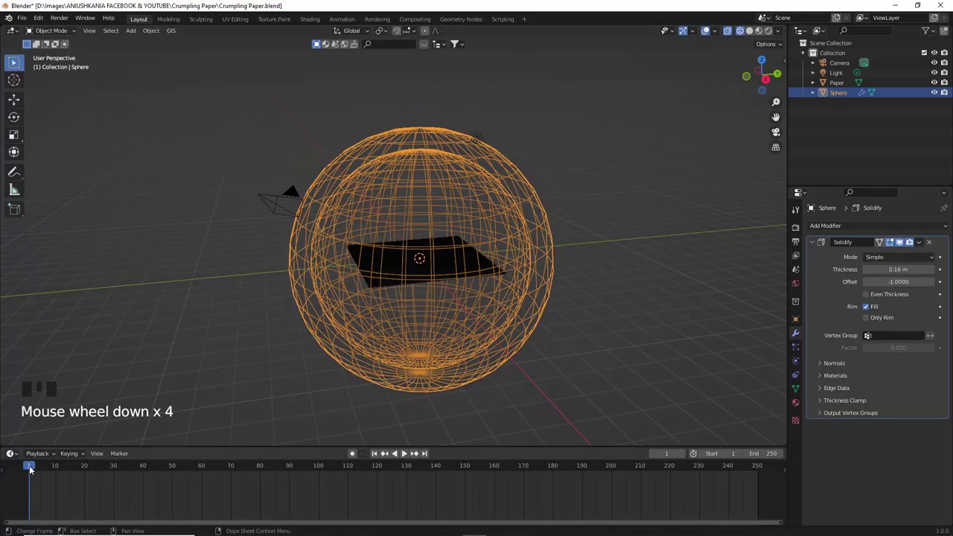
- Insert a Location, Rotation & Scale keyframe for the sphere at frame 0
{"action": "left_click_drag", "start_coordinate": [30, 468], "coordinate": [27, 469]}
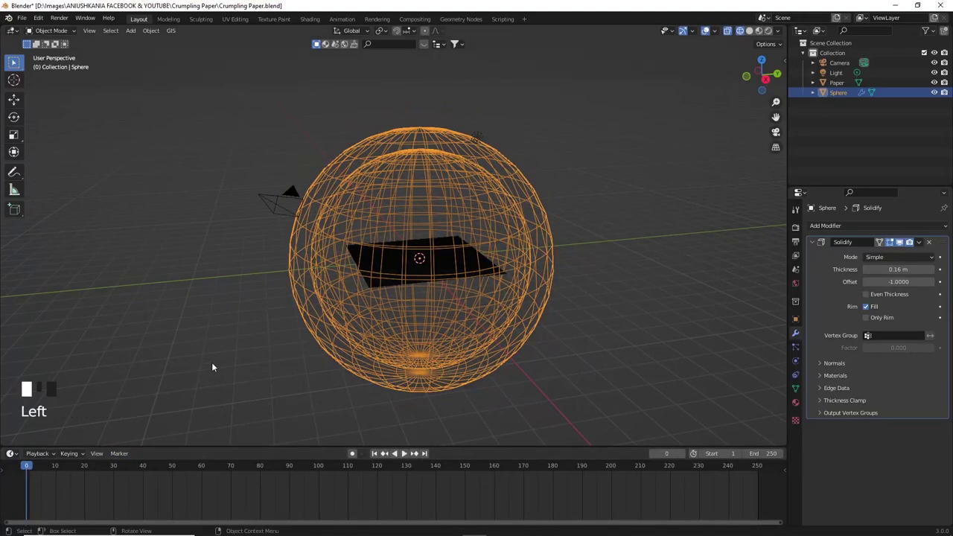
{"action": "key", "text": "i"}
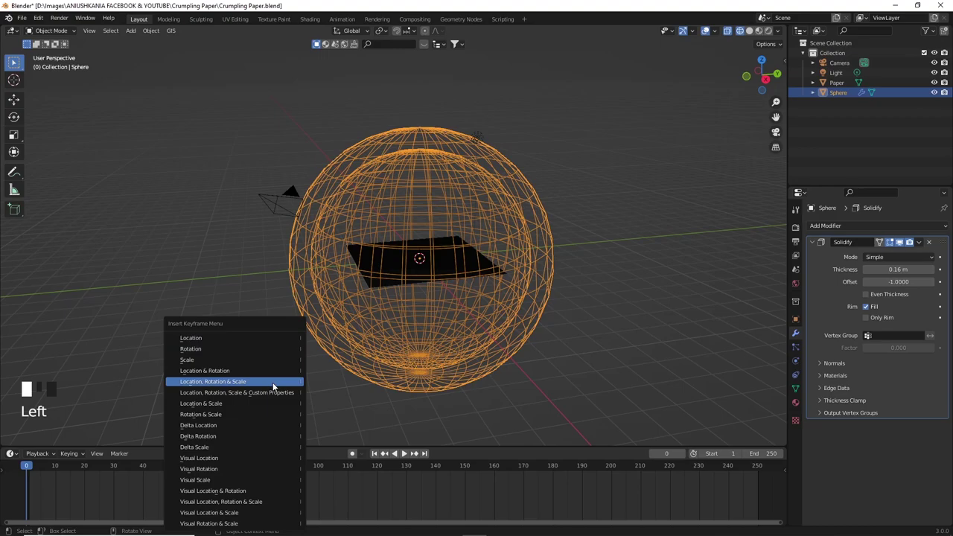
{"action": "left_click", "coordinate": [272, 383]}
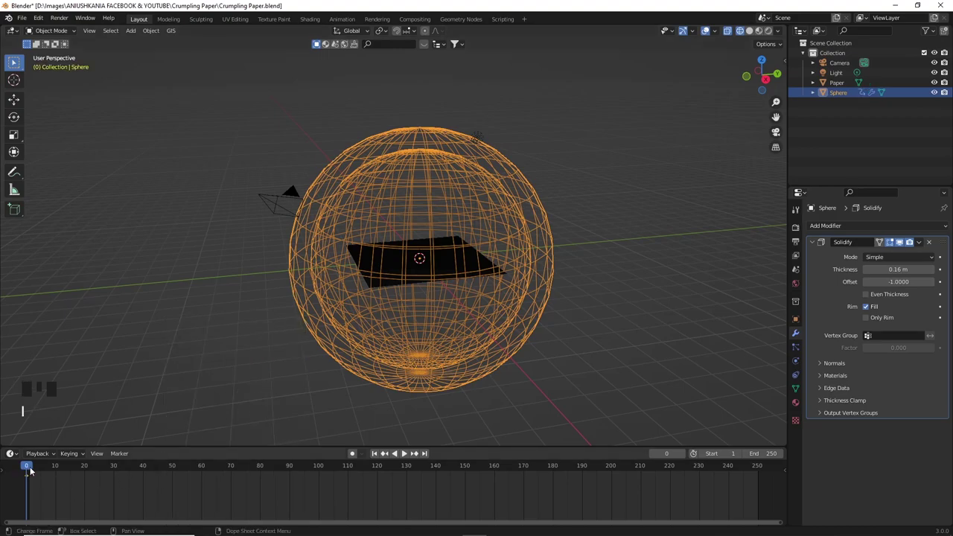
- At frame 50, scale the sphere down by a factor of about 0.32 and insert a Location, Rotation & Scale keyframe
{"action": "left_click_drag", "start_coordinate": [29, 471], "coordinate": [176, 474]}
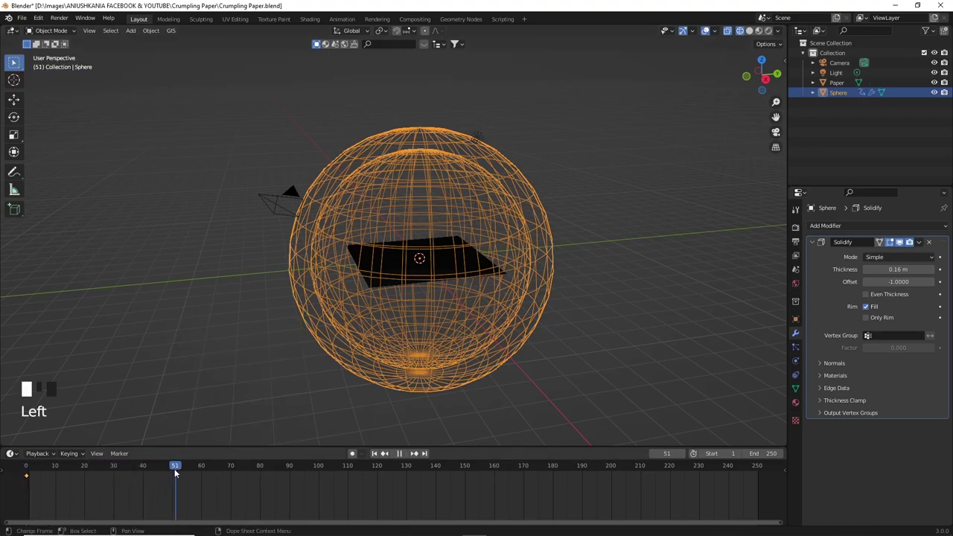
{"action": "scroll", "coordinate": [492, 320], "scroll_direction": "up", "scroll_amount": 2}
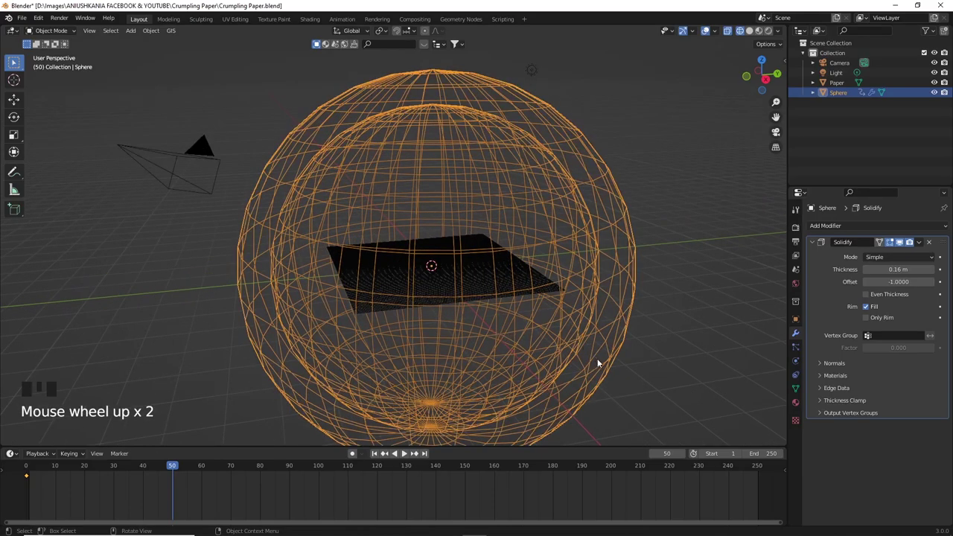
{"action": "key", "text": "s"}
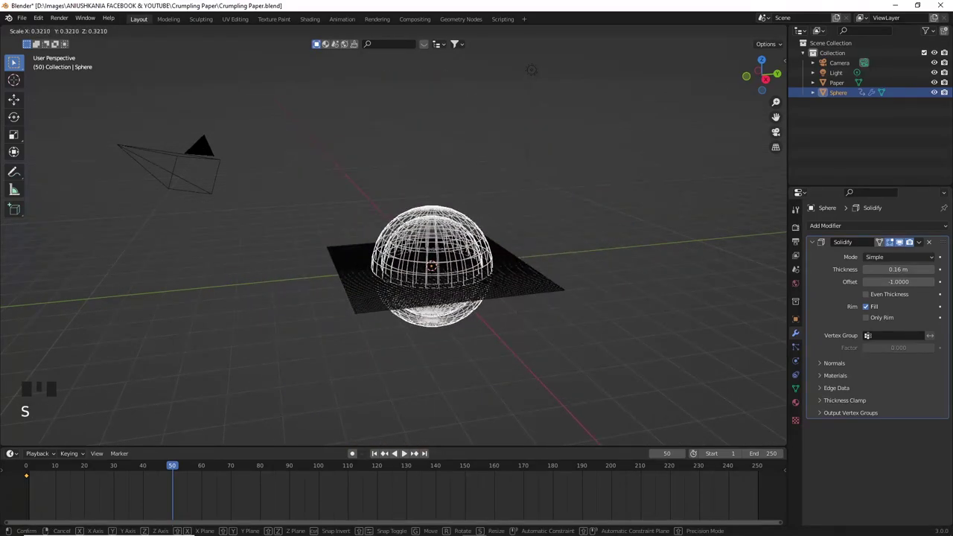
{"action": "left_click", "coordinate": [486, 285]}
{"action": "key", "text": "i"}
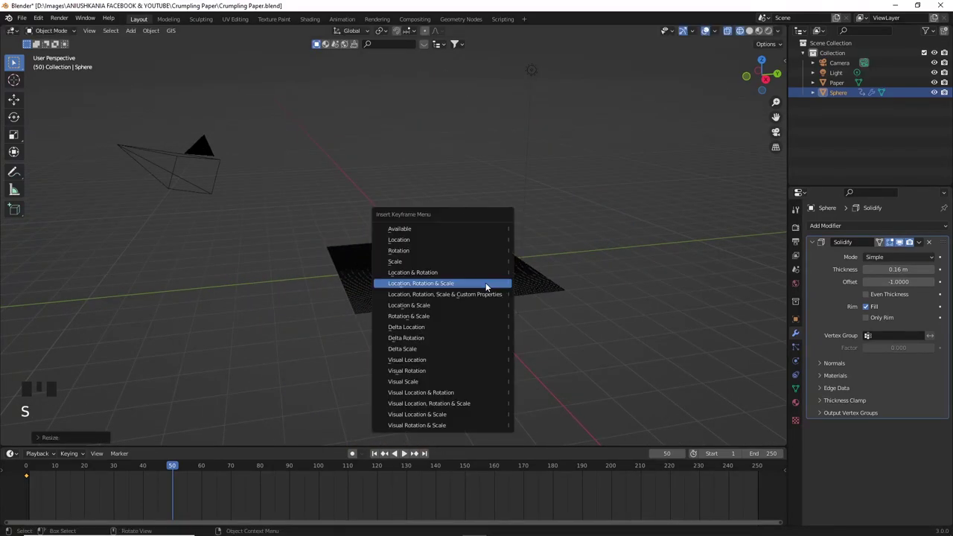
{"action": "left_click", "coordinate": [485, 284]}
{"action": "middle_click_drag", "start_coordinate": [481, 285], "coordinate": [463, 326]}
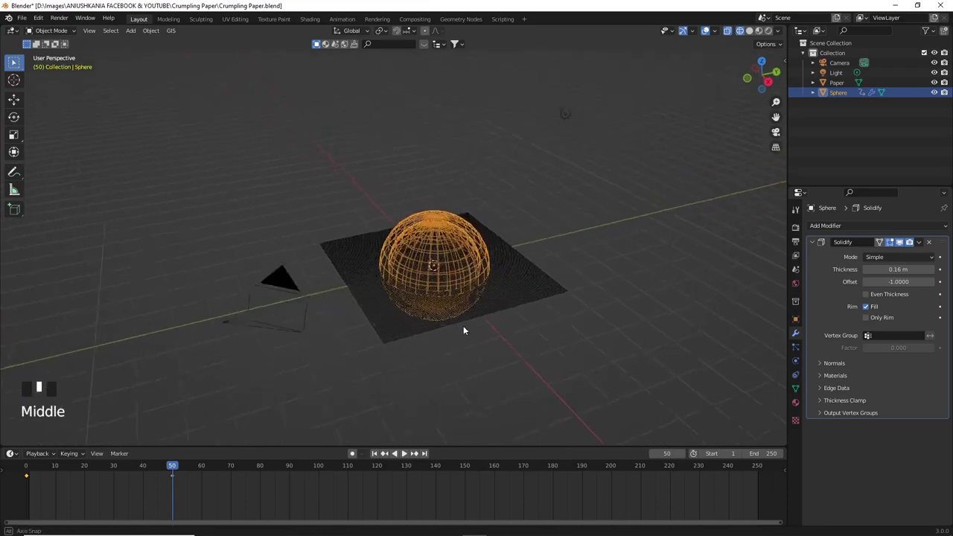
- Play the sphere's shrinking animation from frame 0 through frame 50
{"action": "left_click", "coordinate": [26, 468]}
{"action": "key", "text": "space"}
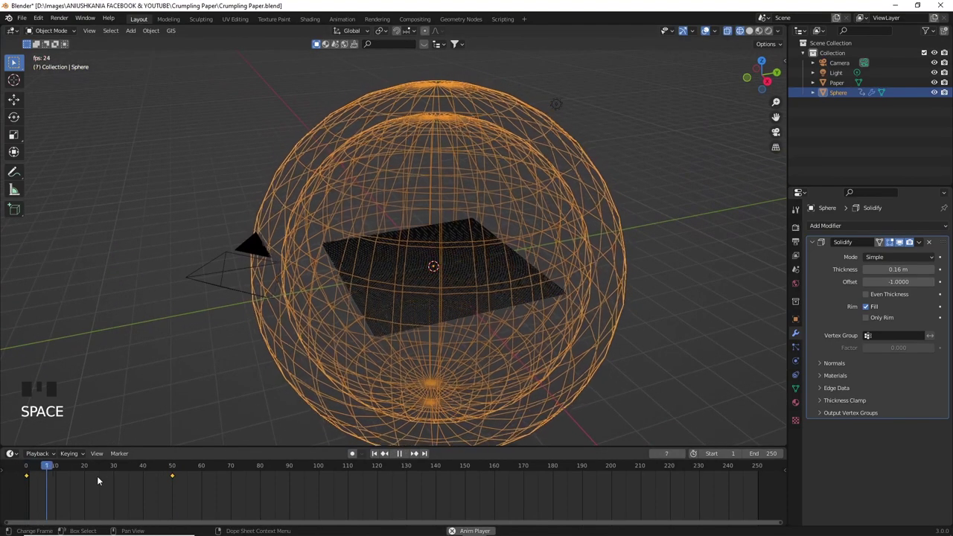
{"action": "key", "text": "space"}
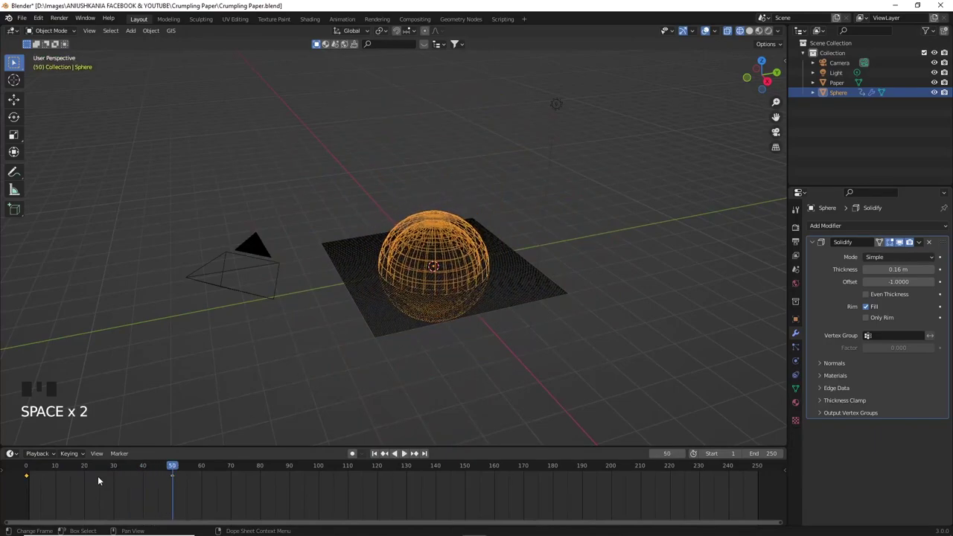
{"action": "scroll", "coordinate": [453, 324], "scroll_direction": "up", "scroll_amount": 2}
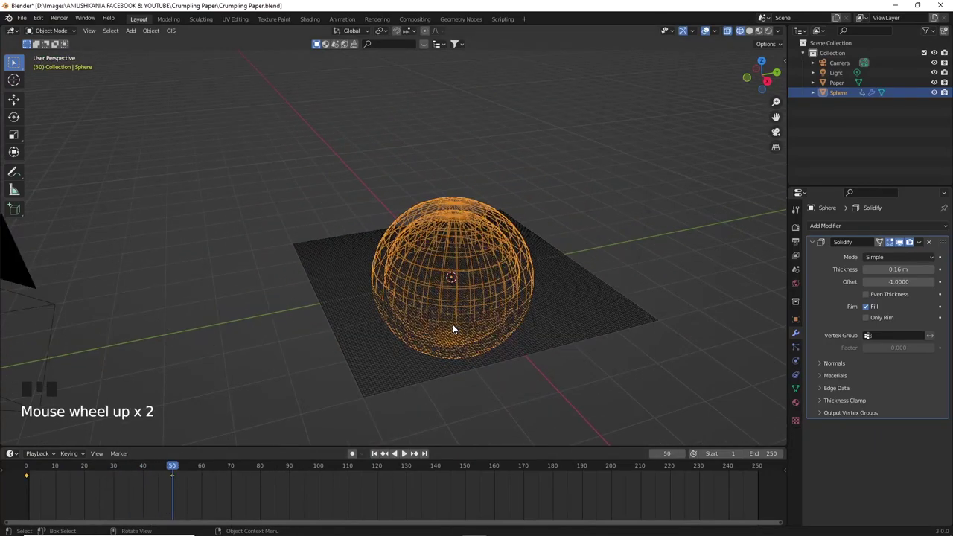
{"action": "scroll", "coordinate": [458, 326], "scroll_direction": "down", "scroll_amount": 1}
- Select the paper and display the viewport in Material Preview shading
{"action": "left_click", "coordinate": [578, 308]}
{"action": "middle_click_drag", "start_coordinate": [566, 294], "coordinate": [438, 326], "text": "shift"}
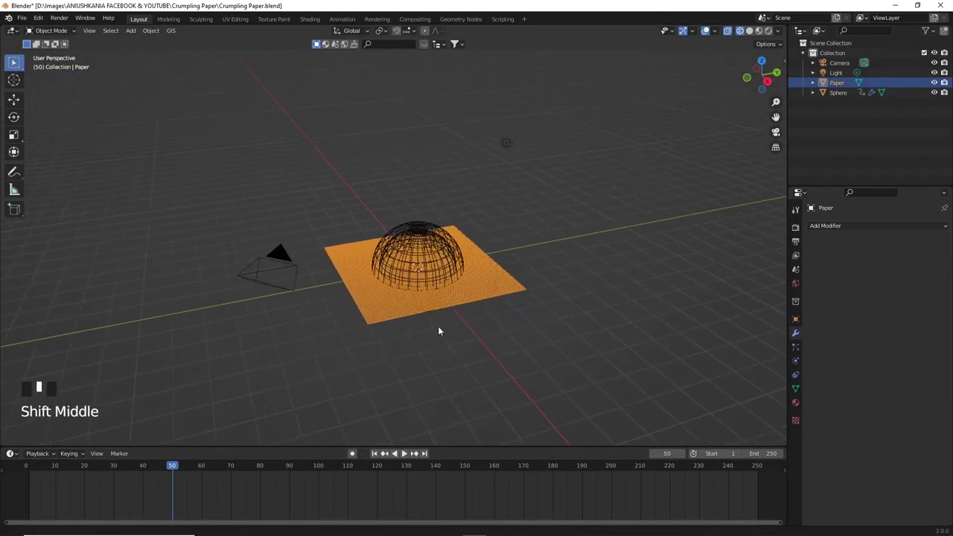
{"action": "scroll", "coordinate": [436, 328], "scroll_direction": "up", "scroll_amount": 2}
{"action": "key", "text": "z"}
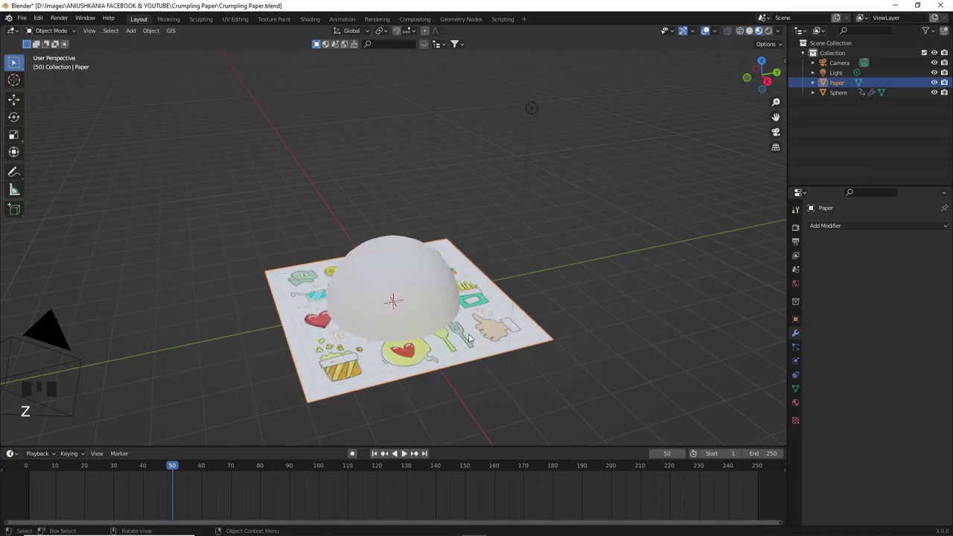
{"action": "middle_click_drag", "start_coordinate": [463, 285], "coordinate": [424, 264]}
- Enable Collision physics on the sphere
{"action": "left_click", "coordinate": [423, 264]}
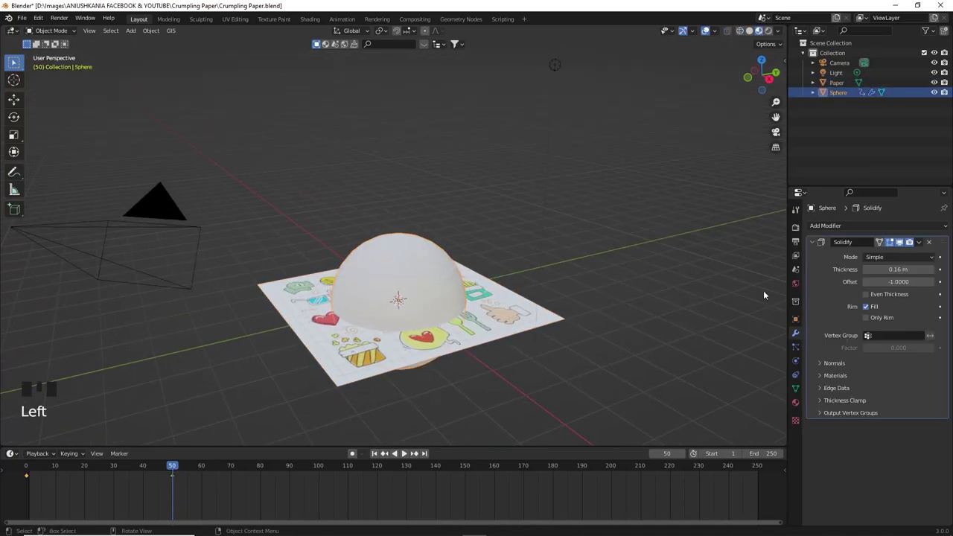
{"action": "left_click", "coordinate": [795, 374]}
{"action": "left_click", "coordinate": [795, 362]}
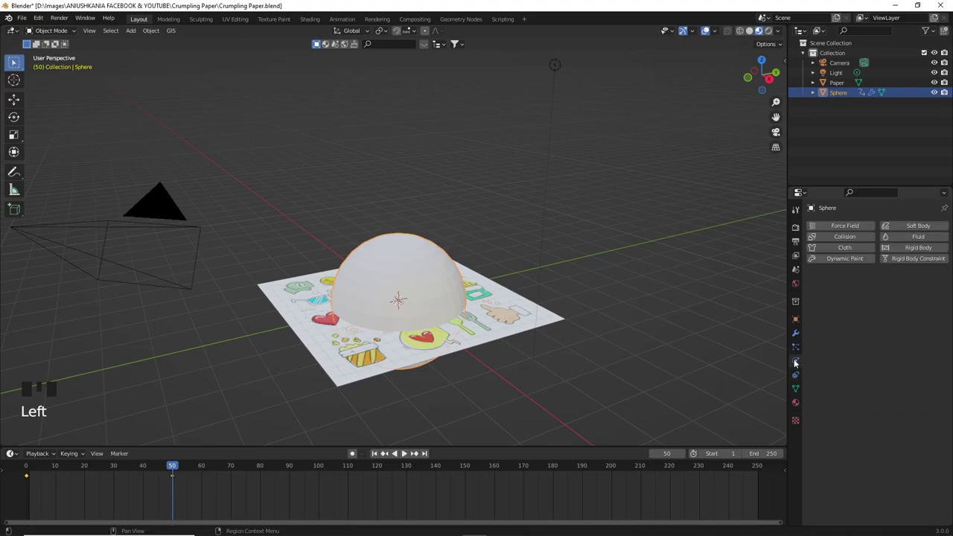
{"action": "left_click", "coordinate": [846, 237]}
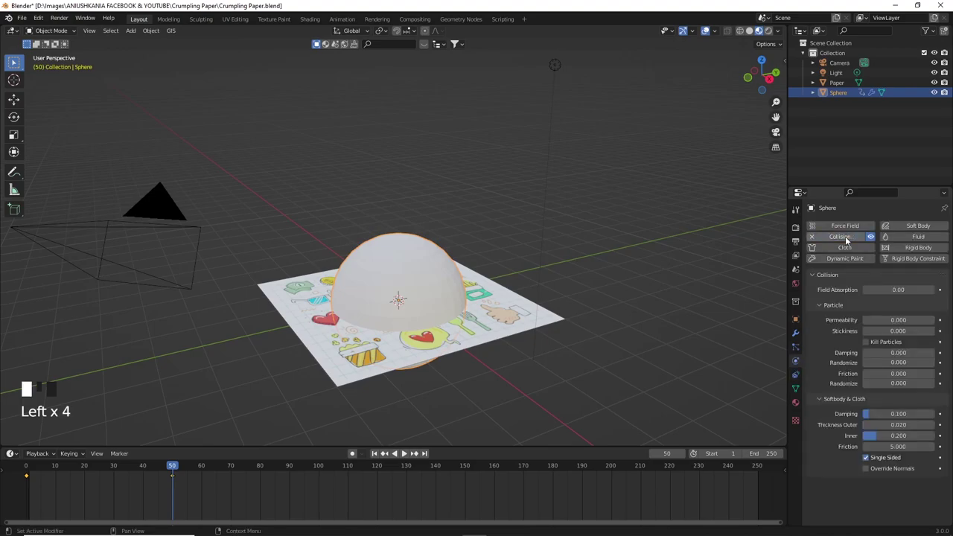
- Return to frame 0 and hide the sphere in the viewport
{"action": "left_click", "coordinate": [499, 326]}
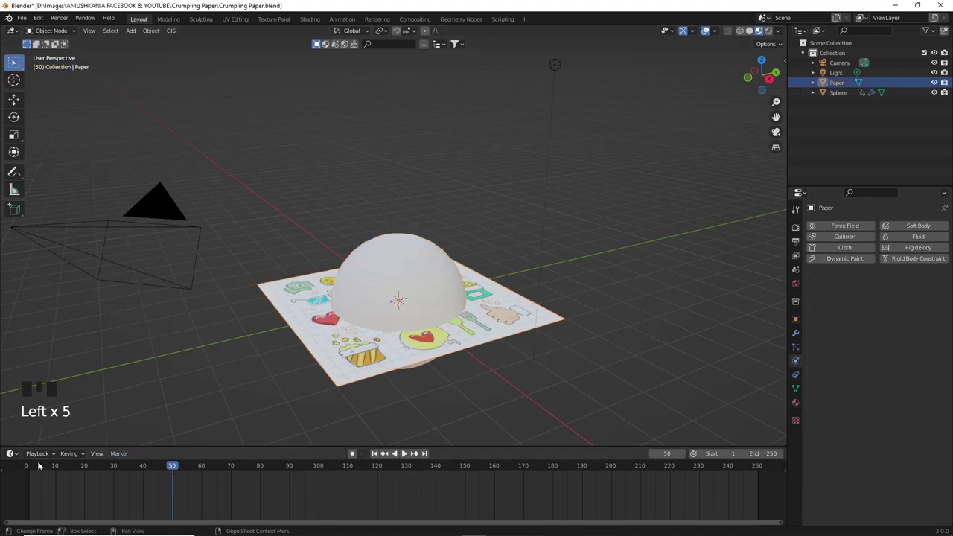
{"action": "left_click_drag", "start_coordinate": [39, 466], "coordinate": [27, 465]}
{"action": "left_click", "coordinate": [517, 105]}
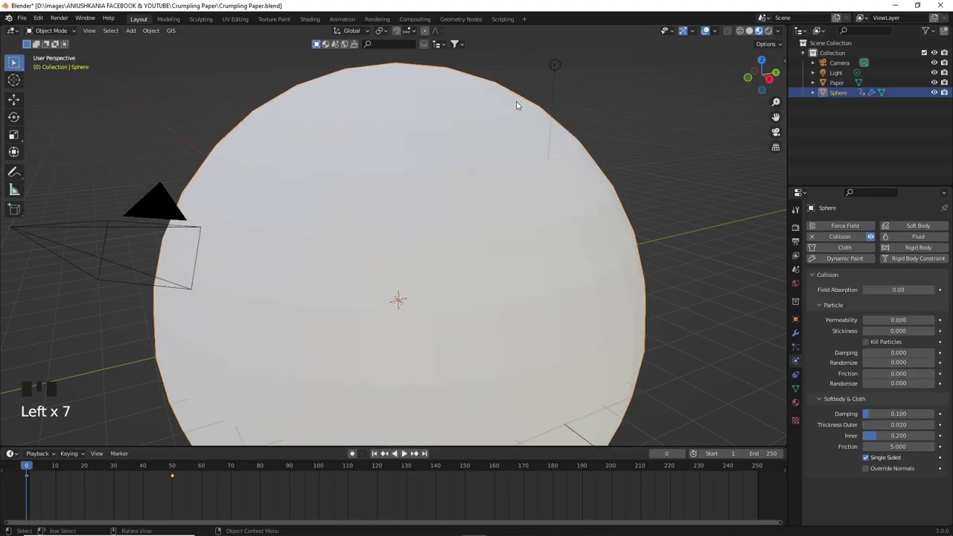
{"action": "key", "text": "h"}
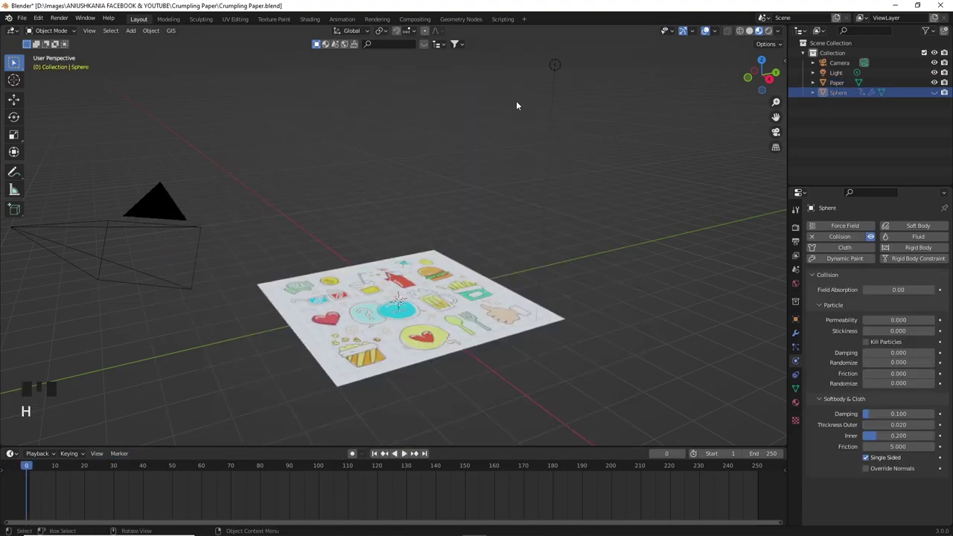
- Add Cloth physics to the paper and apply the Leather preset
{"action": "left_click", "coordinate": [471, 295]}
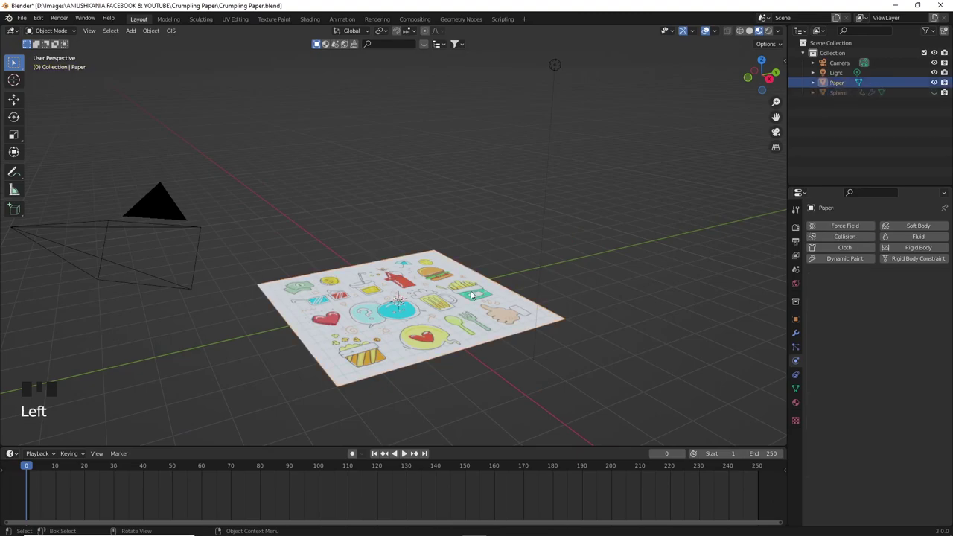
{"action": "left_click", "coordinate": [869, 250]}
{"action": "left_click", "coordinate": [931, 276]}
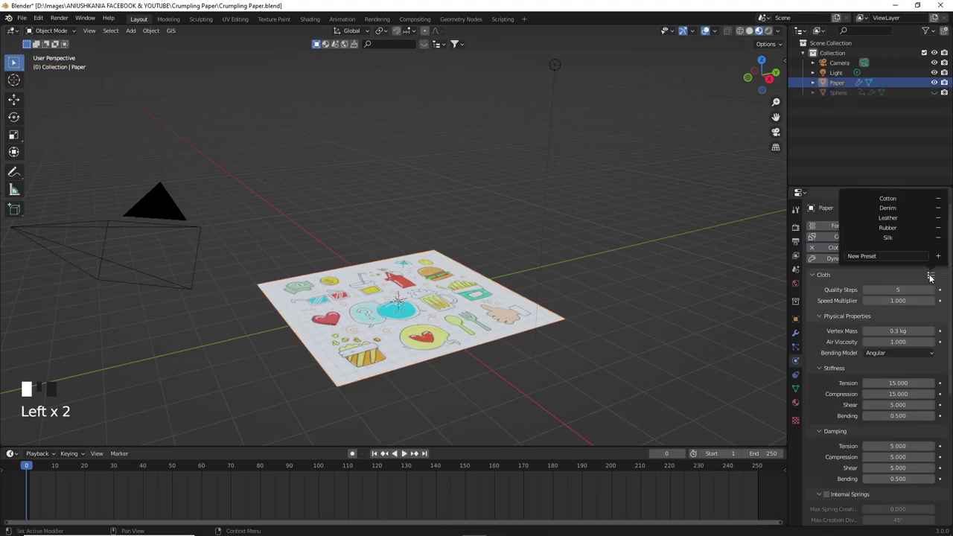
{"action": "left_click", "coordinate": [904, 217]}
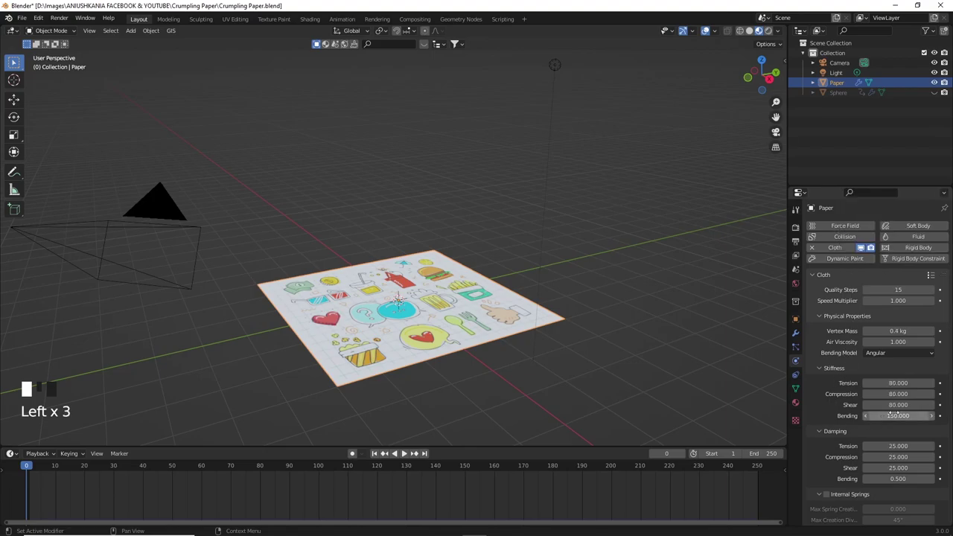
- Enable Self Collisions for the paper's cloth and set their friction to 15
{"action": "scroll", "coordinate": [822, 436], "scroll_direction": "down", "scroll_amount": 6}
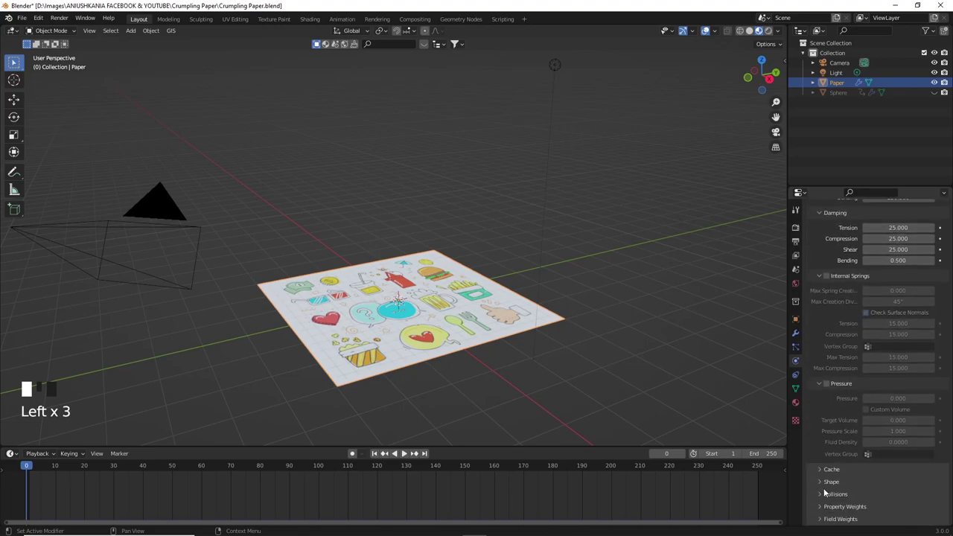
{"action": "left_click", "coordinate": [825, 494]}
{"action": "scroll", "coordinate": [827, 465], "scroll_direction": "down", "scroll_amount": 5}
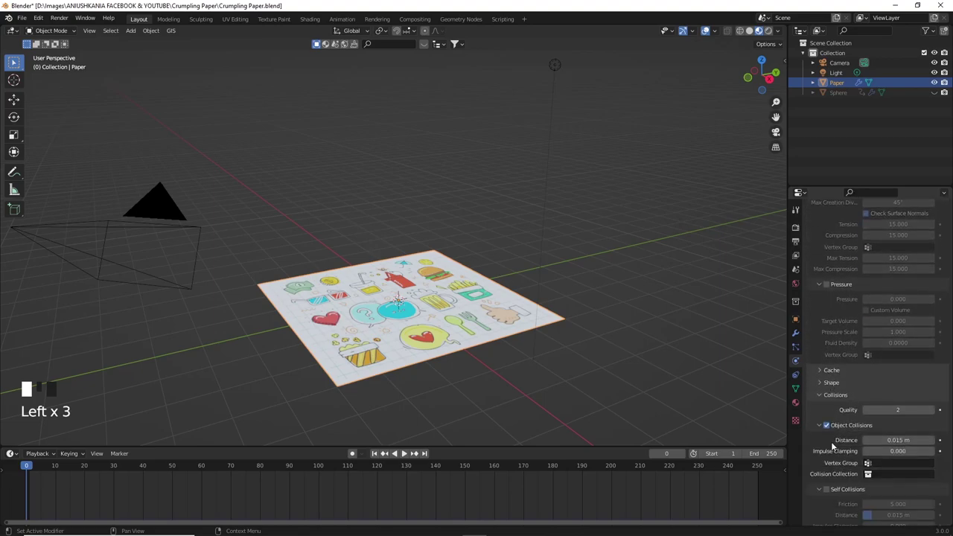
{"action": "left_click", "coordinate": [827, 470]}
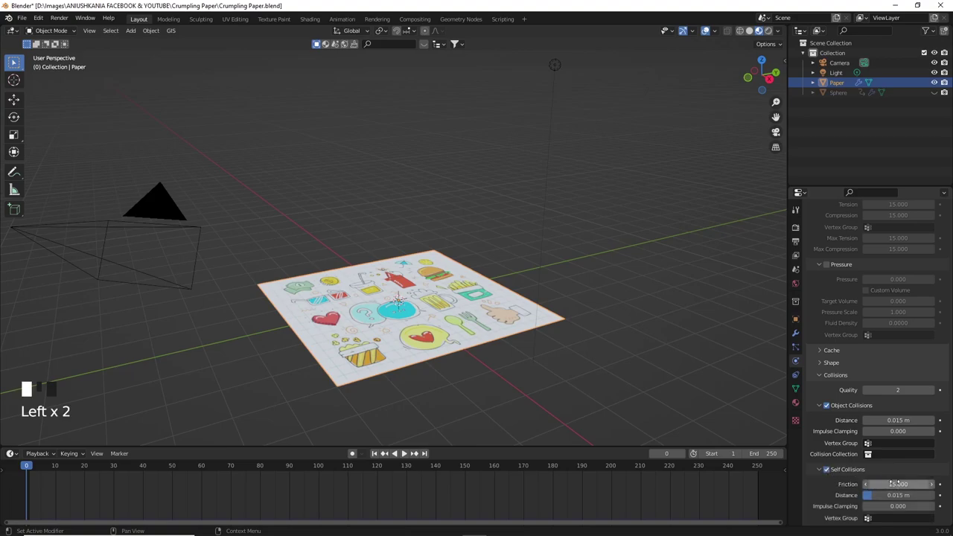
- Set the cloth's bending damping to 10 and collapse the Internal Springs and Pressure settings
{"action": "scroll", "coordinate": [815, 435], "scroll_direction": "up", "scroll_amount": 7}
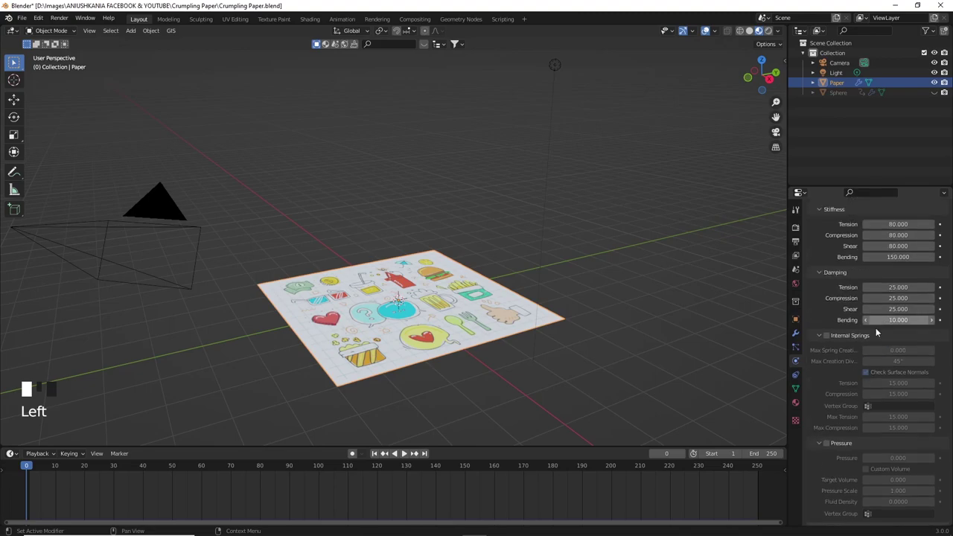
{"action": "left_click", "coordinate": [818, 336]}
{"action": "left_click", "coordinate": [819, 348]}
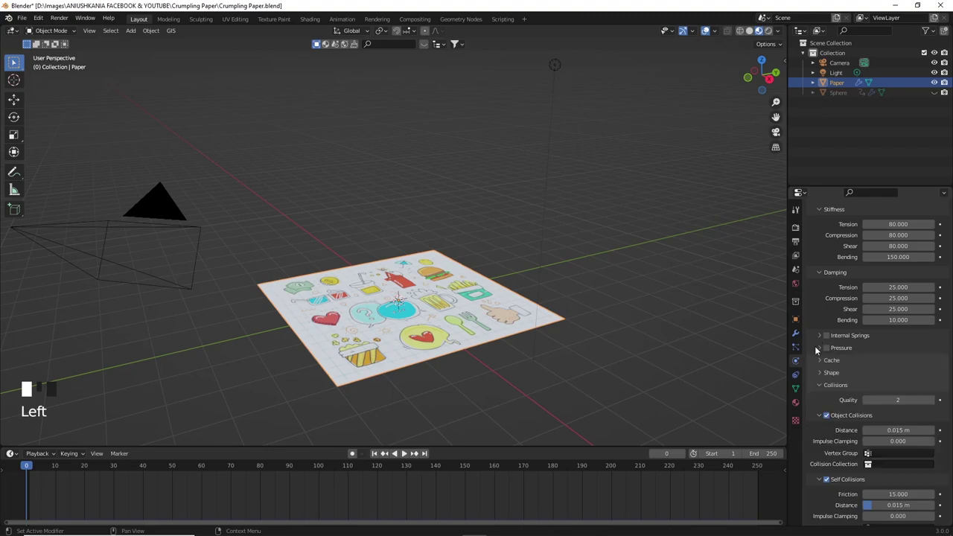
- Expand the cloth's Field Weights and set Gravity to 0
{"action": "scroll", "coordinate": [830, 460], "scroll_direction": "down", "scroll_amount": 2}
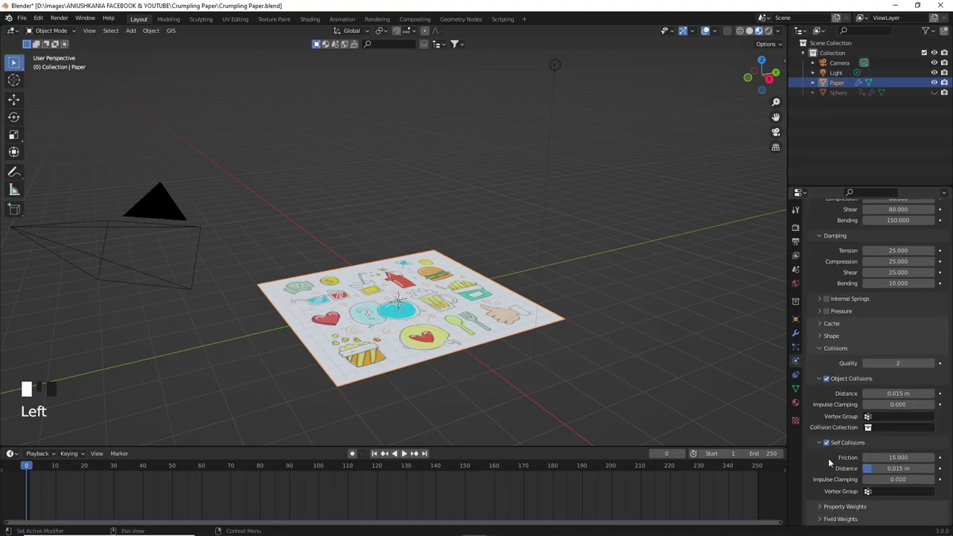
{"action": "left_click", "coordinate": [822, 519]}
{"action": "scroll", "coordinate": [827, 454], "scroll_direction": "down", "scroll_amount": 5}
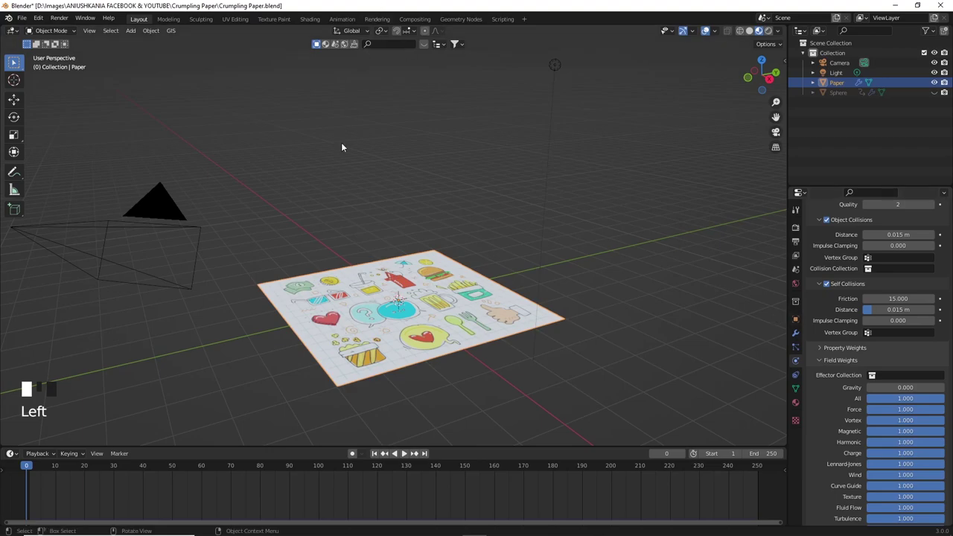
- Save the file and play the paper's cloth simulation in Solid shading up to about frame 71
{"action": "key", "text": "ctrl+s"}
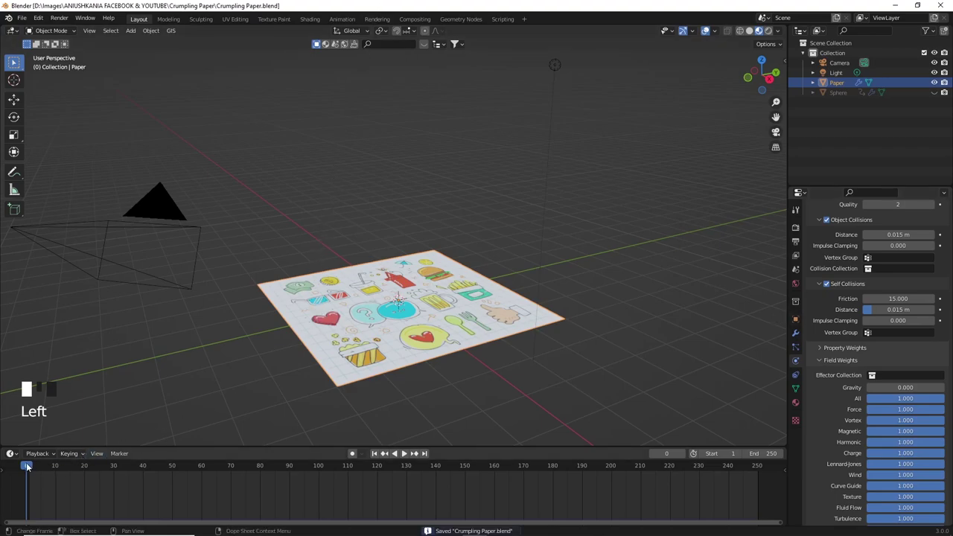
{"action": "left_click", "coordinate": [750, 31]}
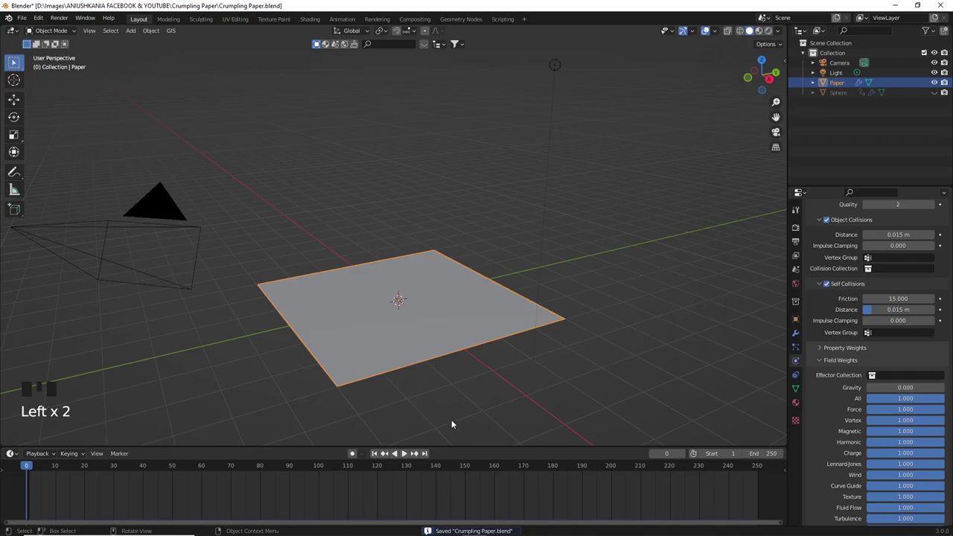
{"action": "key", "text": "space"}
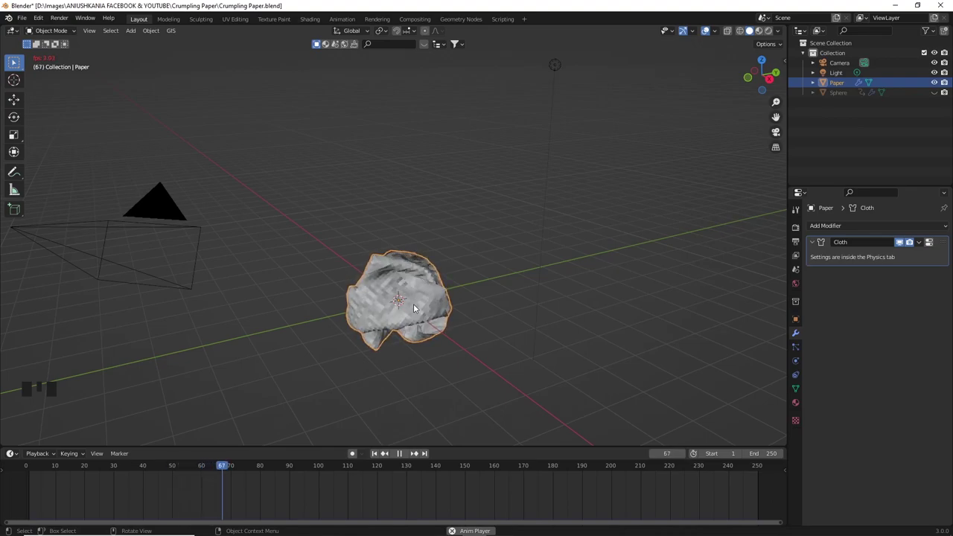
{"action": "key", "text": "space"}
{"action": "scroll", "coordinate": [454, 396], "scroll_direction": "up", "scroll_amount": 2}
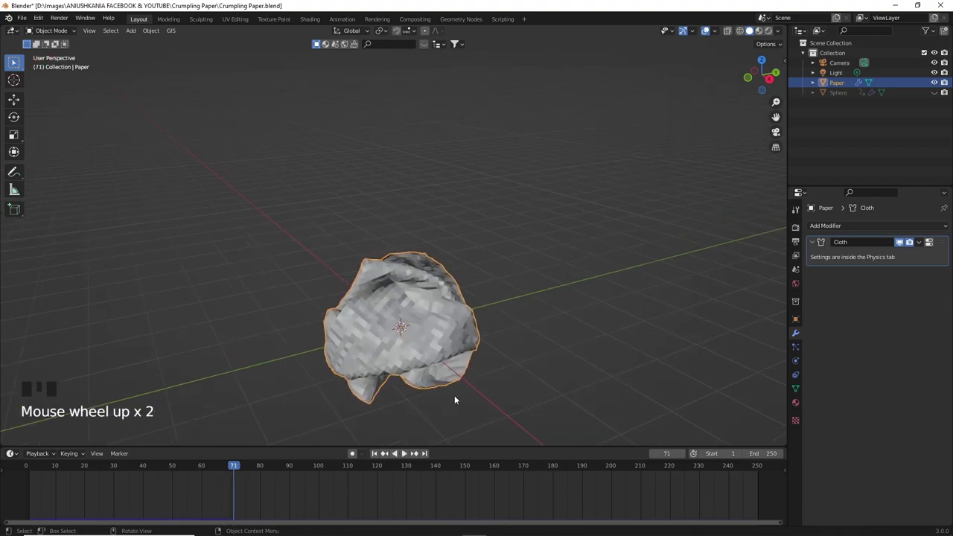
{"action": "middle_click_drag", "start_coordinate": [454, 395], "coordinate": [416, 402]}
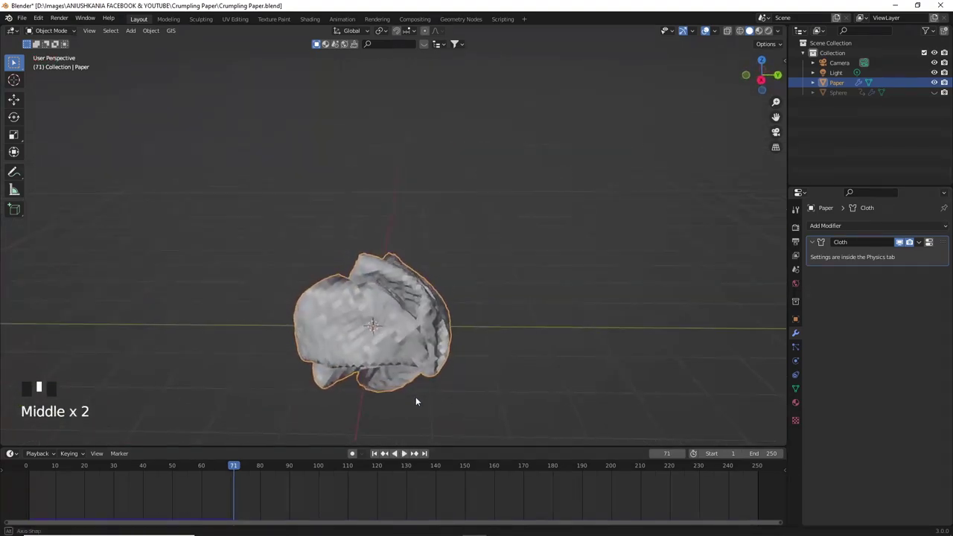
- Inspect the doodle texture on the crumpled paper in Material Preview shading
{"action": "key", "text": "z"}
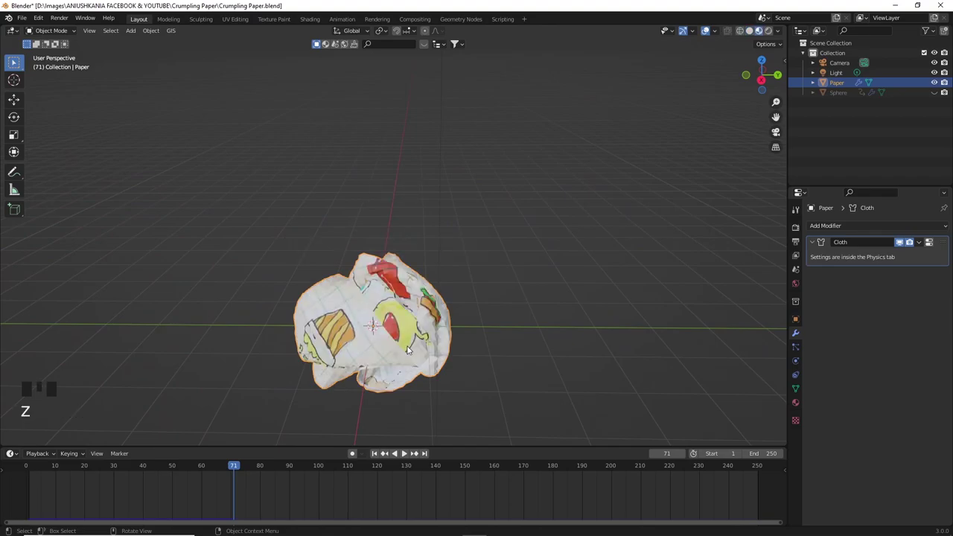
{"action": "middle_click_drag", "start_coordinate": [407, 322], "coordinate": [417, 339], "text": "shift"}
{"action": "scroll", "coordinate": [449, 305], "scroll_direction": "up", "scroll_amount": 2}
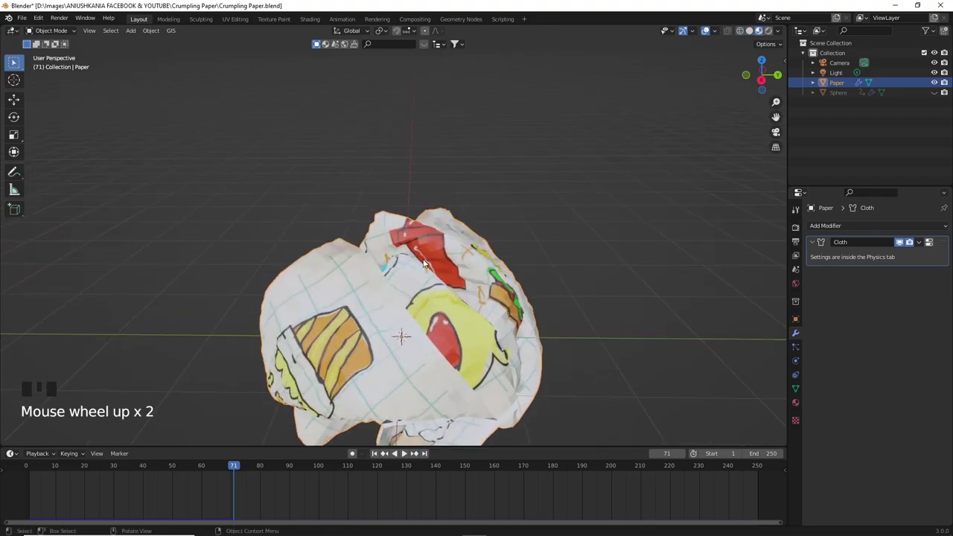
- Return to Solid shading and apply Shade Smooth to the paper
{"action": "key", "text": "z"}
{"action": "left_click", "coordinate": [525, 258]}
{"action": "right_click", "coordinate": [441, 263]}
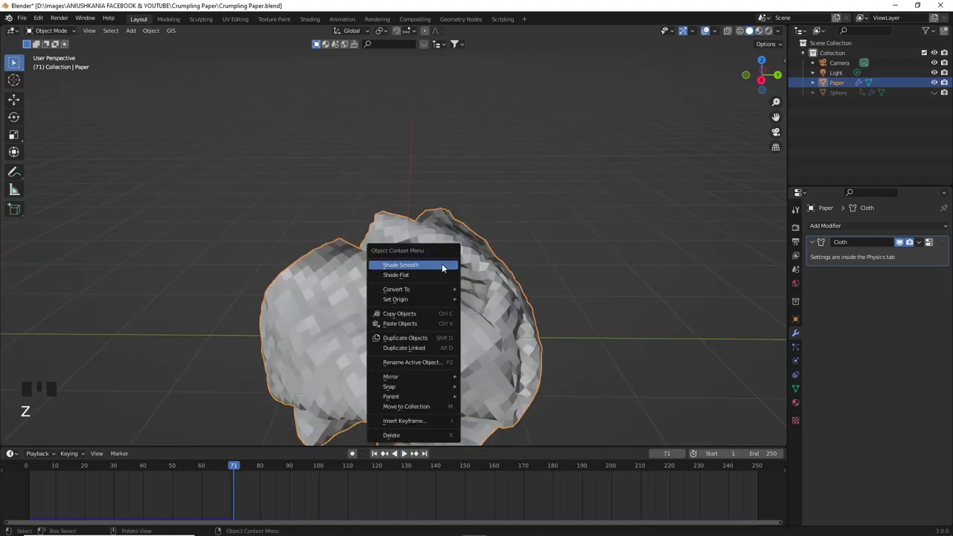
{"action": "left_click", "coordinate": [441, 265]}
{"action": "mouse_move", "coordinate": [447, 321]}
{"action": "middle_mouse_down"}
{"action": "mouse_move", "coordinate": [436, 345]}
{"action": "mouse_move", "coordinate": [488, 337]}
{"action": "middle_mouse_up"}
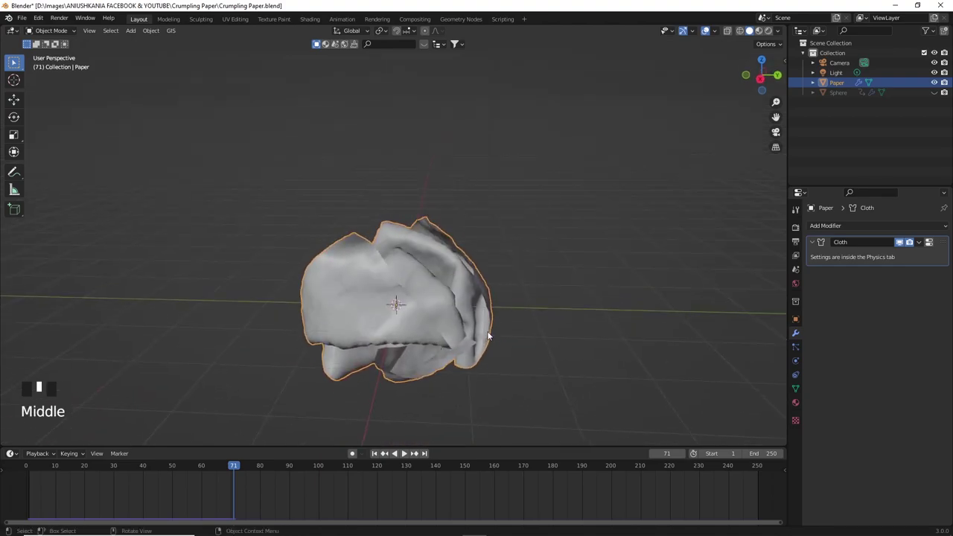
- Add a Subdivision Surface modifier to the paper with 2 viewport levels
{"action": "left_click", "coordinate": [832, 226]}
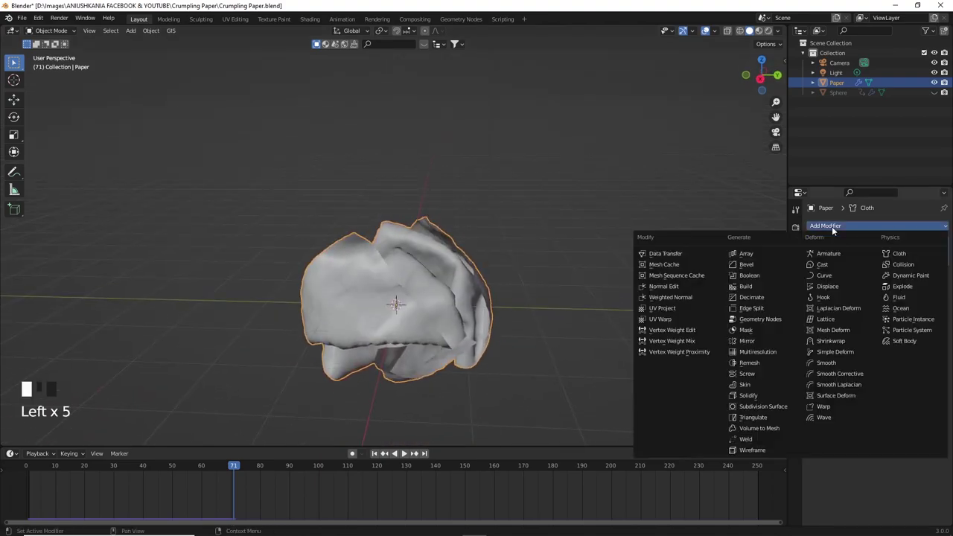
{"action": "left_click", "coordinate": [785, 407]}
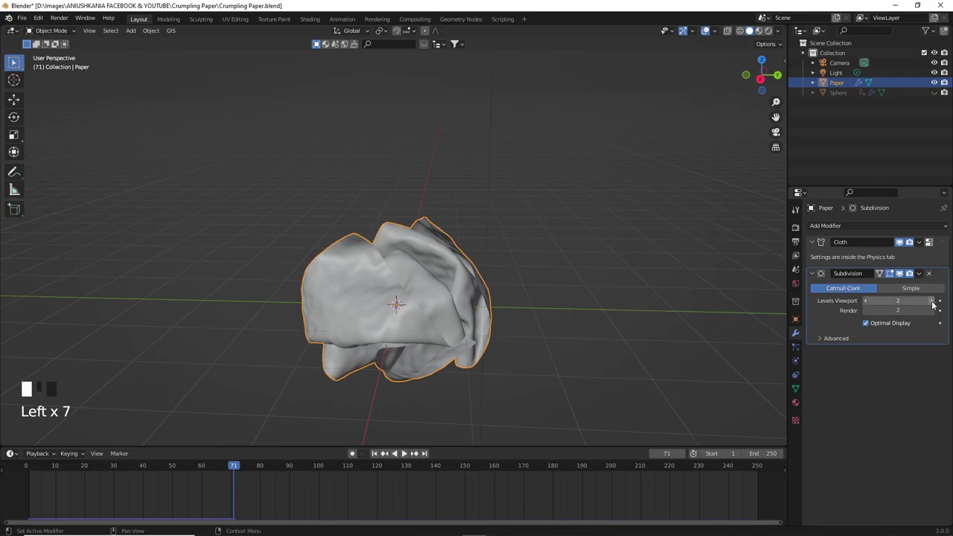
{"action": "middle_click_drag", "start_coordinate": [521, 270], "coordinate": [427, 346]}
- Play the subdivided paper's simulation for a few frames and return to frame 0
{"action": "key", "text": "space"}
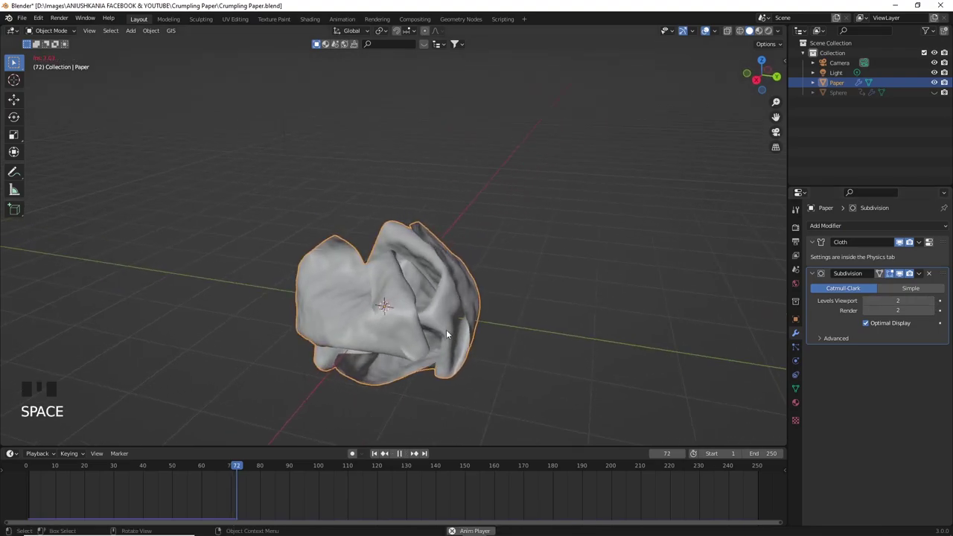
{"action": "key", "text": "space"}
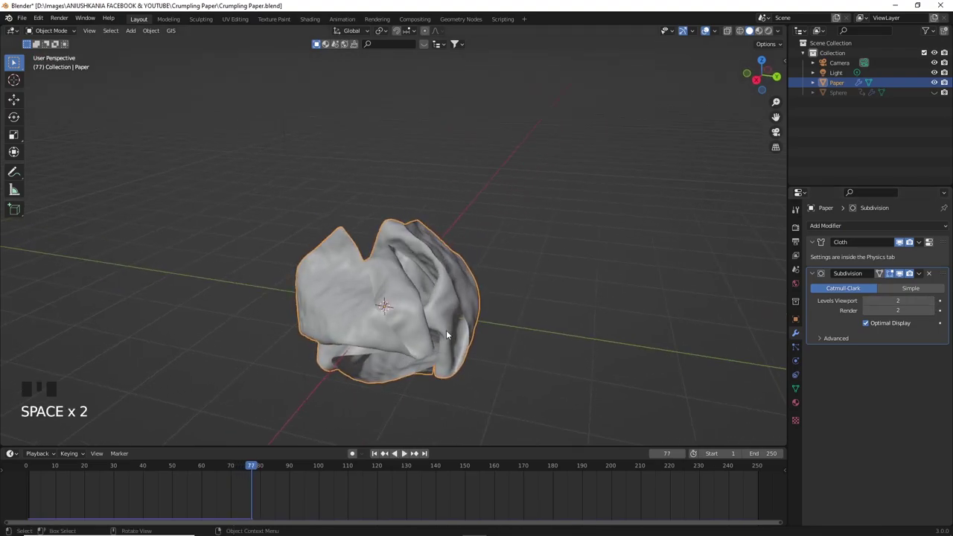
{"action": "left_click", "coordinate": [21, 469]}
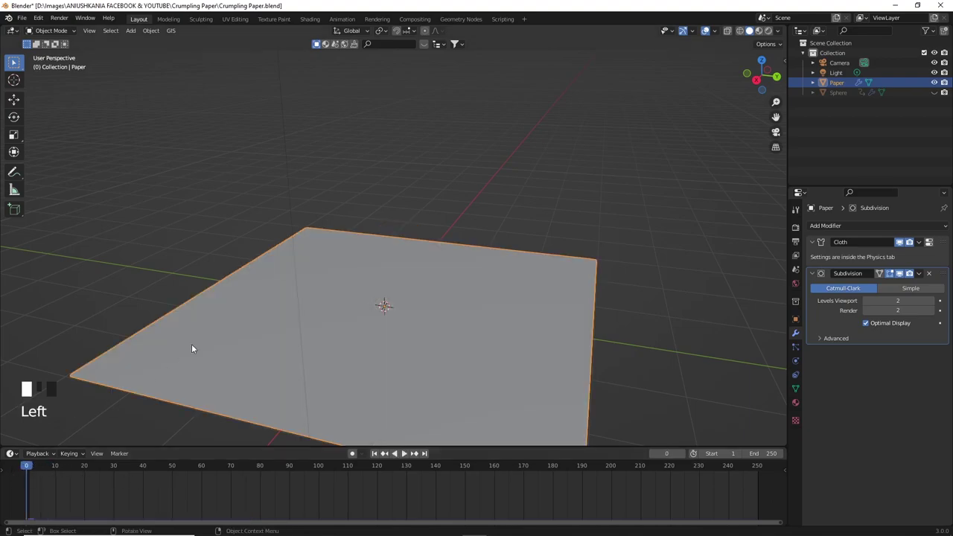
{"action": "scroll", "coordinate": [290, 348], "scroll_direction": "down", "scroll_amount": 2}
{"action": "middle_click_drag", "start_coordinate": [289, 348], "coordinate": [345, 350]}
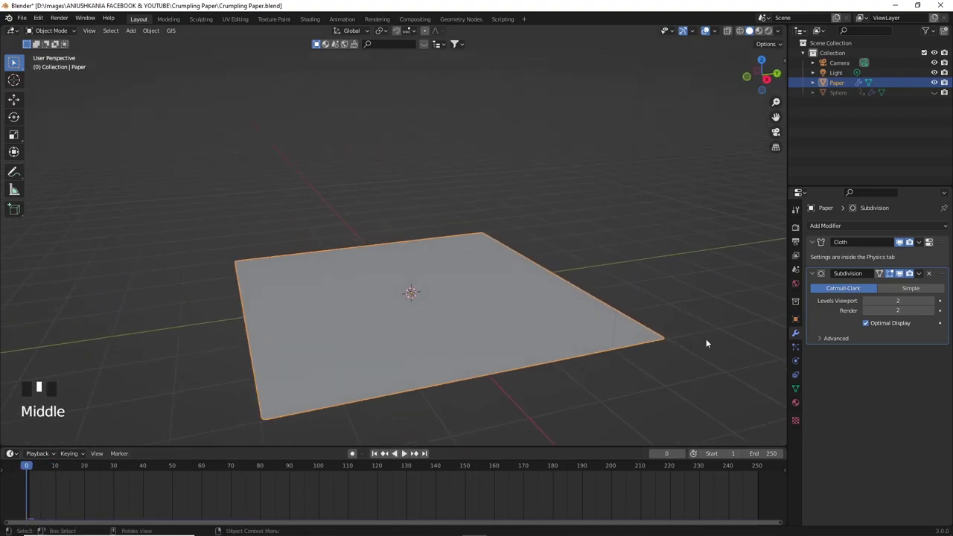
- Set the paper's cloth cache to simulate frames 0 to 100 and the scene's end frame to 100
{"action": "left_click", "coordinate": [796, 362]}
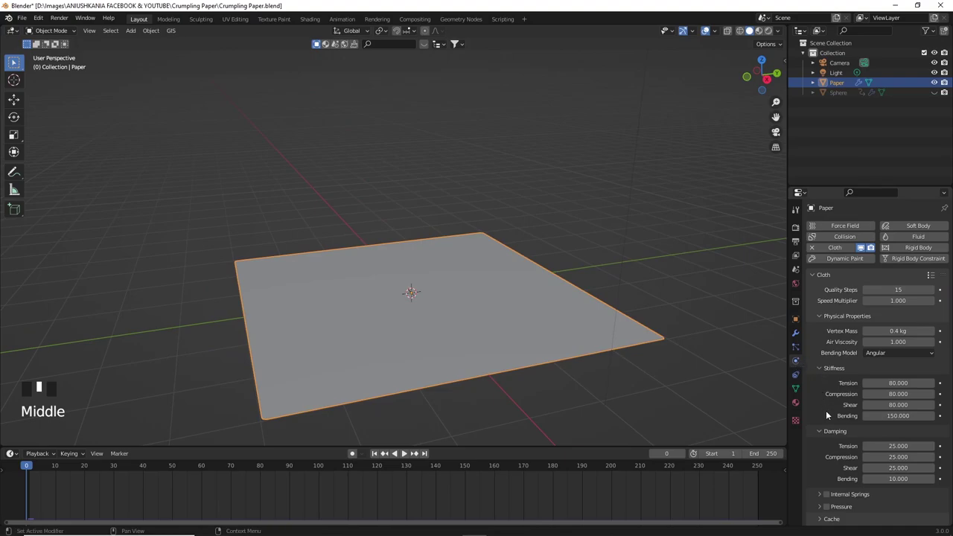
{"action": "scroll", "coordinate": [827, 415], "scroll_direction": "down", "scroll_amount": 7}
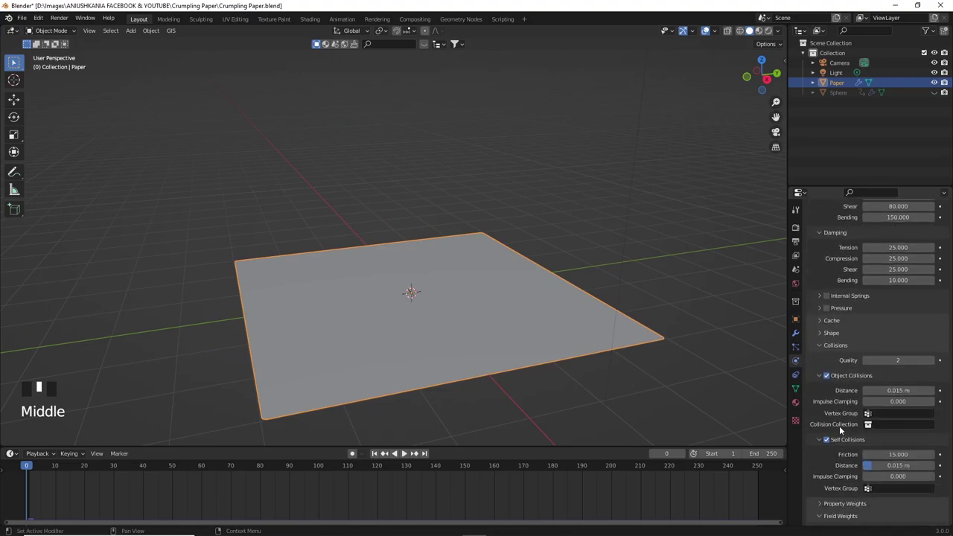
{"action": "left_click", "coordinate": [832, 320]}
{"action": "scroll", "coordinate": [860, 372], "scroll_direction": "down", "scroll_amount": 1}
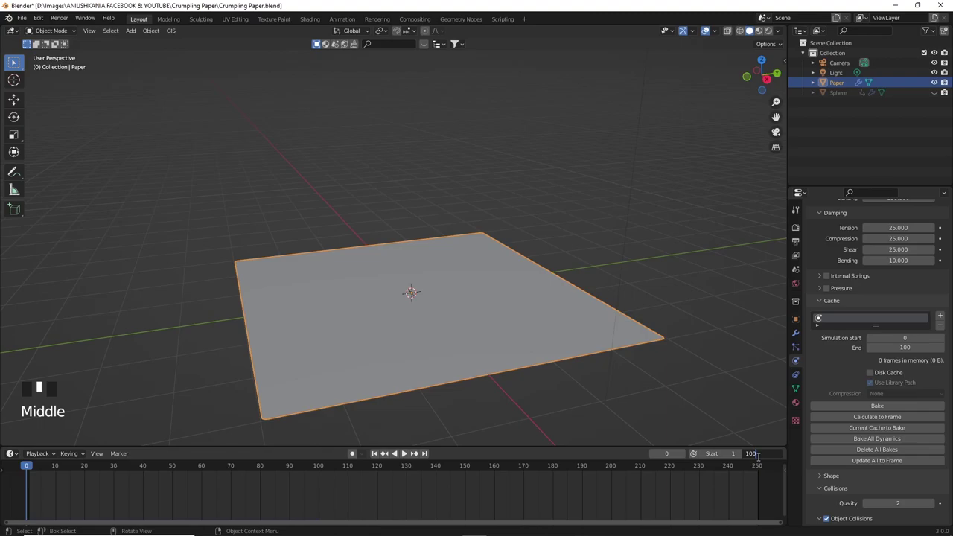
{"action": "key", "text": "Return"}
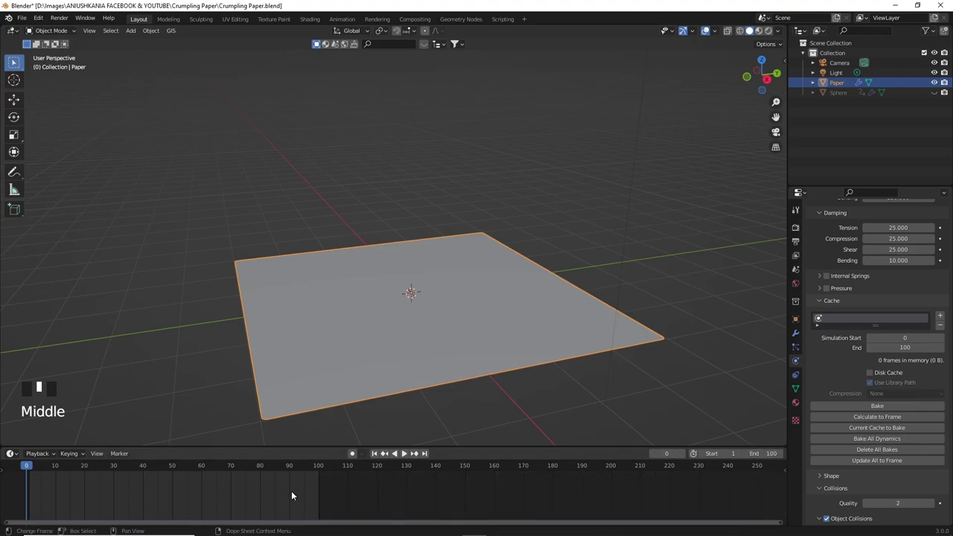
- Bake all dynamics from the paper's cloth cache
{"action": "middle_click_drag", "start_coordinate": [224, 499], "coordinate": [436, 509]}
{"action": "scroll", "coordinate": [433, 508], "scroll_direction": "up", "scroll_amount": 5}
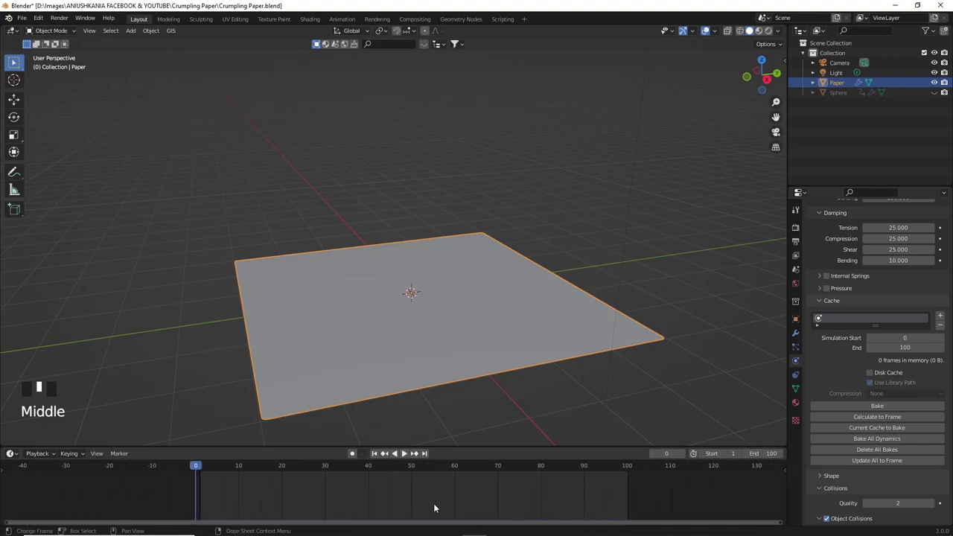
{"action": "scroll", "coordinate": [435, 509], "scroll_direction": "up", "scroll_amount": 3}
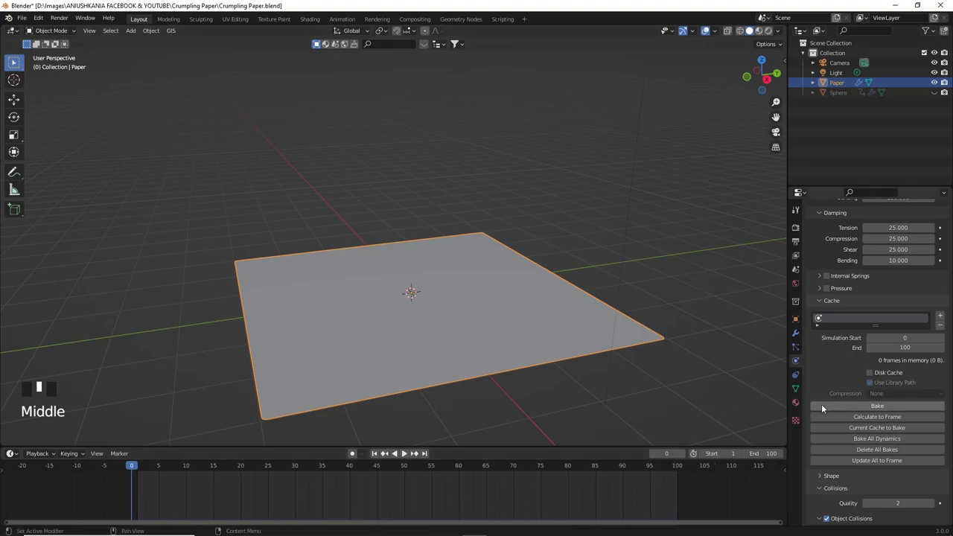
{"action": "left_click", "coordinate": [869, 438]}
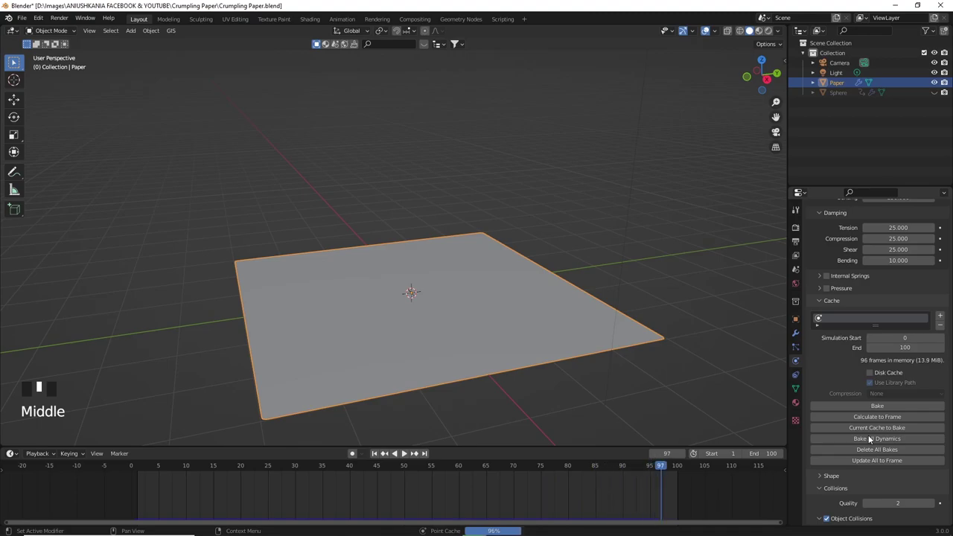
- Play back the baked crumpling in Solid shading up to frame 99 and switch to Material Preview
{"action": "left_click", "coordinate": [403, 456]}
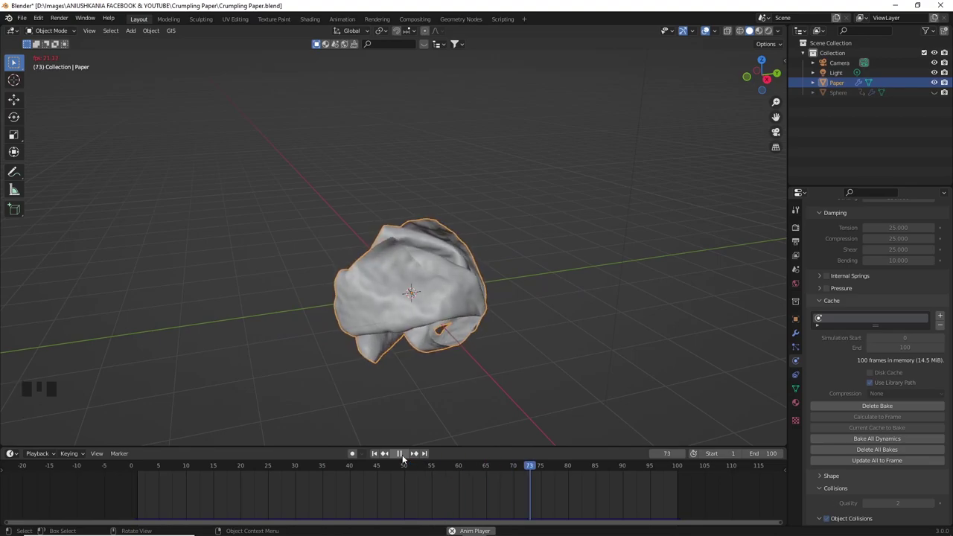
{"action": "left_click", "coordinate": [401, 454]}
{"action": "key", "text": "z"}
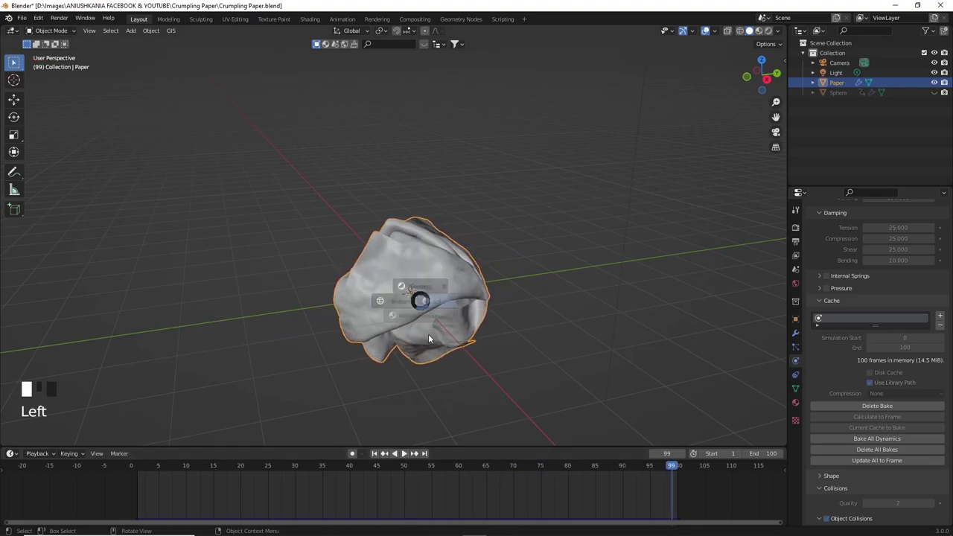
{"action": "left_click", "coordinate": [431, 391]}
- Play the baked crumpling animation from frame 1 with the doodle texture shown
{"action": "left_click", "coordinate": [136, 467]}
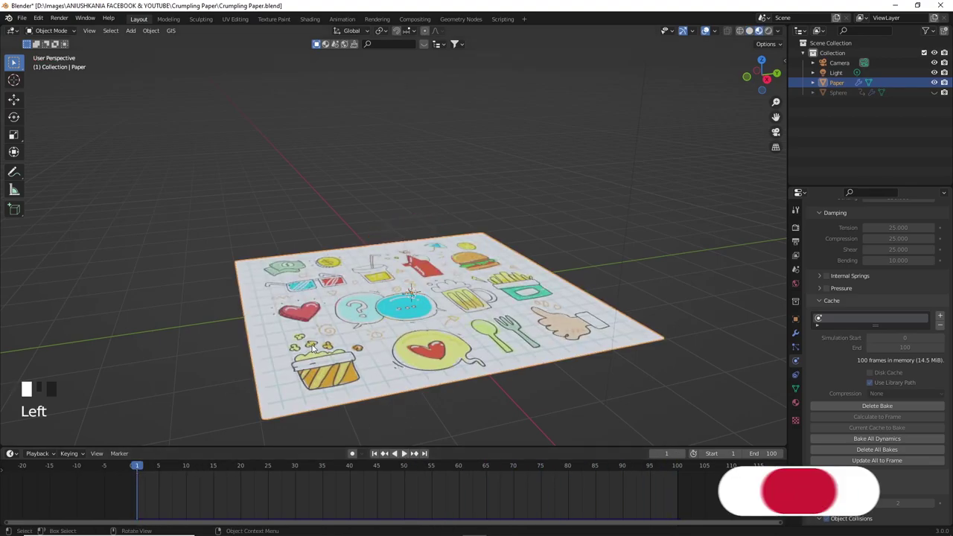
{"action": "key", "text": "space"}
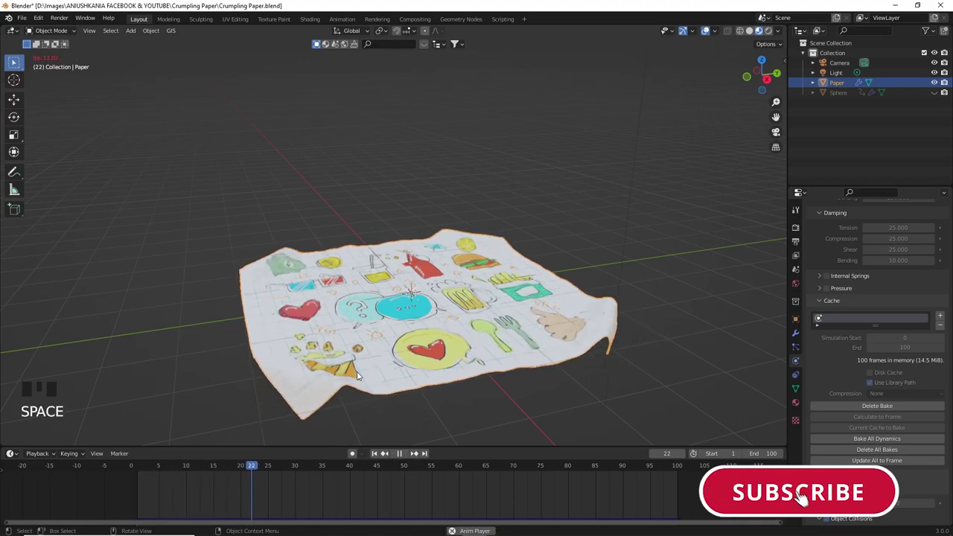
{"action": "middle_click_drag", "start_coordinate": [357, 371], "coordinate": [465, 361]}
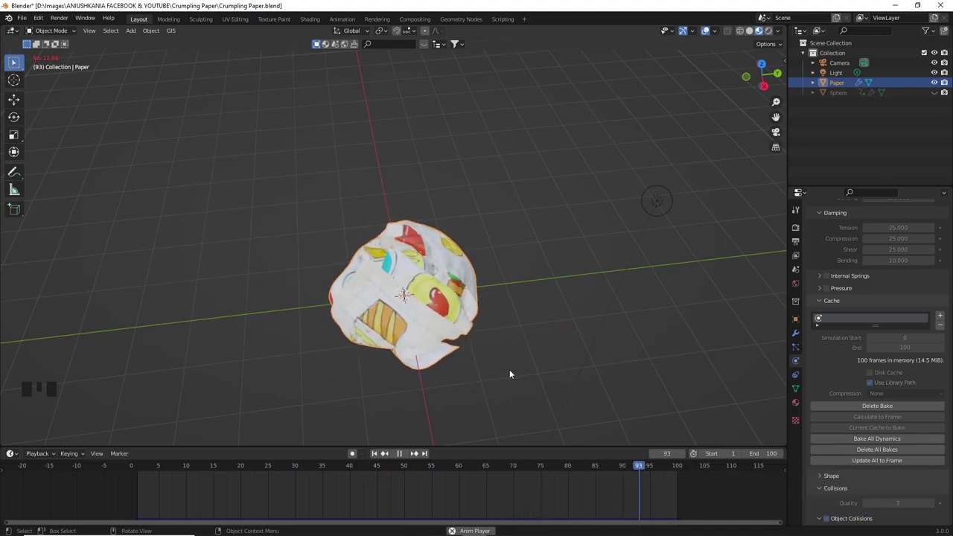
{"action": "key", "text": "space"}
- Move the playhead to frame 100 and save the file
{"action": "left_click_drag", "start_coordinate": [665, 468], "coordinate": [677, 467]}
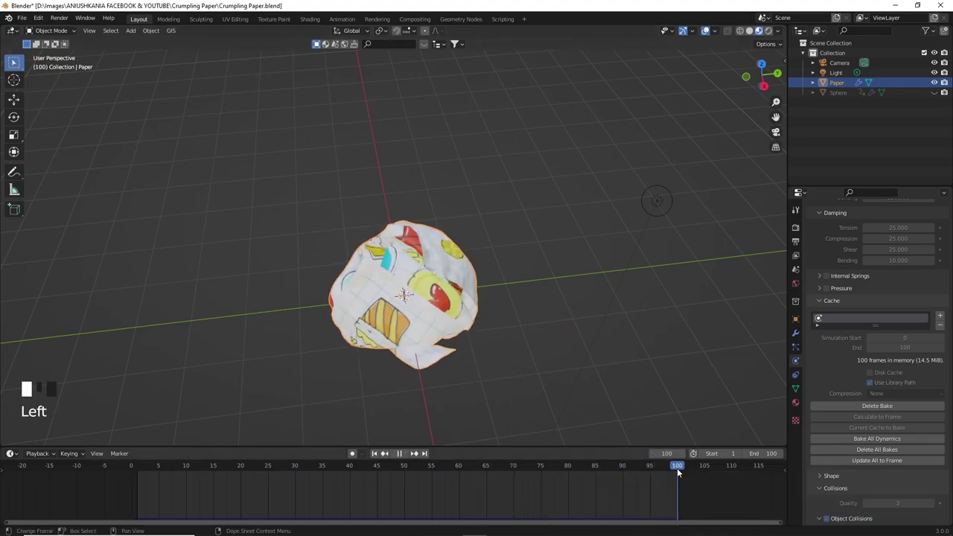
{"action": "middle_click_drag", "start_coordinate": [630, 435], "coordinate": [517, 327]}
{"action": "key", "text": "ctrl+s"}
- Apply the paper's Cloth and Subdivision modifiers to freeze its crumpled shape, and return to frame 0
{"action": "left_click", "coordinate": [796, 334]}
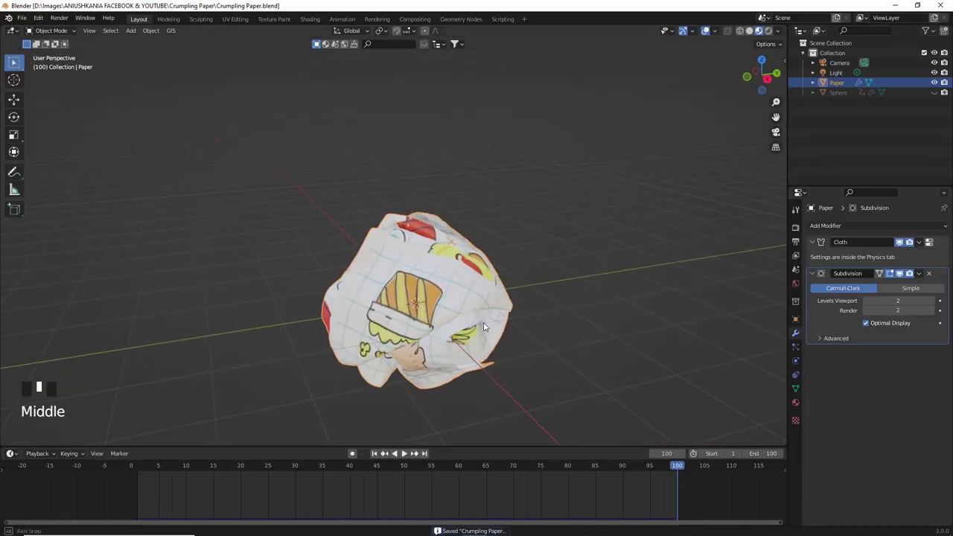
{"action": "left_click", "coordinate": [919, 242]}
{"action": "left_click", "coordinate": [919, 255]}
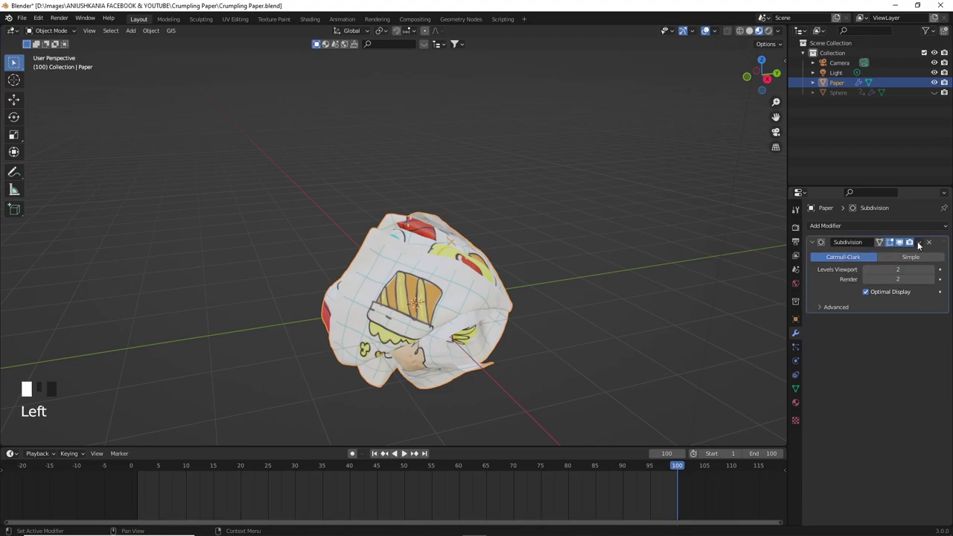
{"action": "left_click", "coordinate": [919, 242]}
{"action": "left_click", "coordinate": [916, 254]}
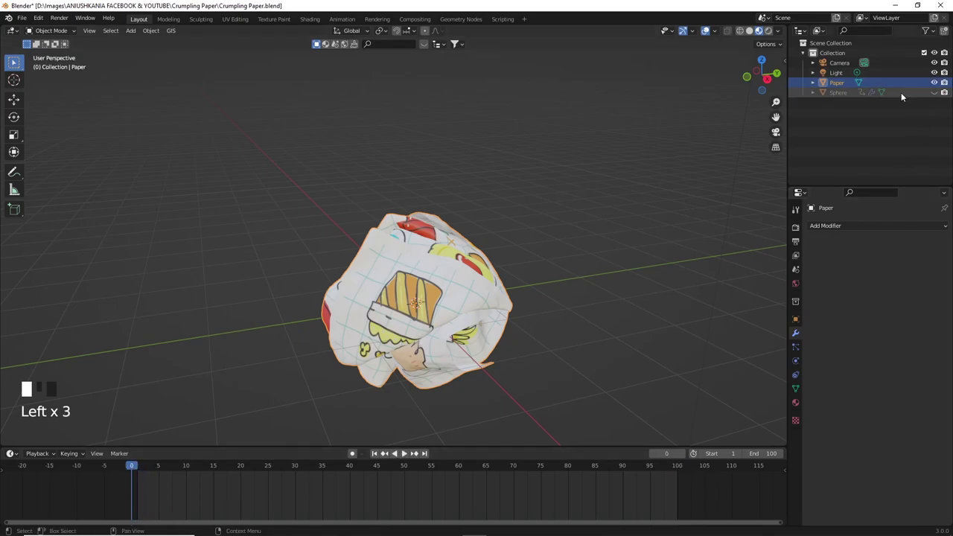
- Unhide the collision sphere, delete it, and save the file
{"action": "left_click", "coordinate": [901, 92]}
{"action": "left_click", "coordinate": [934, 93]}
{"action": "scroll", "coordinate": [544, 232], "scroll_direction": "down", "scroll_amount": 6}
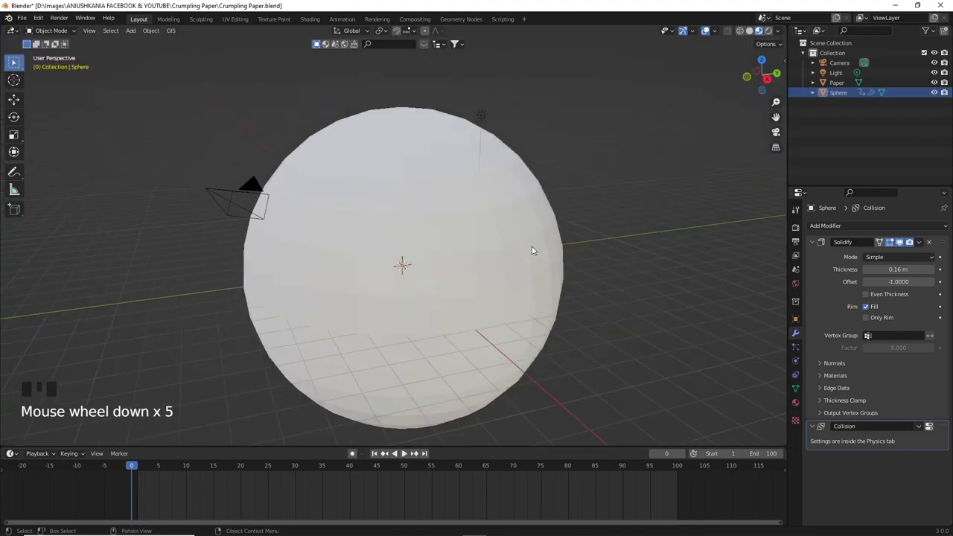
{"action": "double_click", "coordinate": [507, 214]}
{"action": "key", "text": "Delete"}
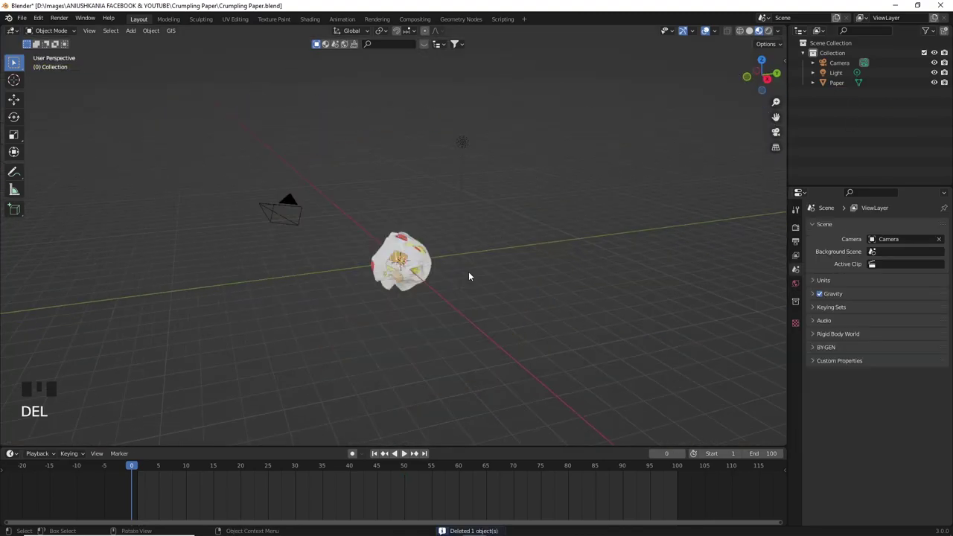
{"action": "scroll", "coordinate": [469, 272], "scroll_direction": "up", "scroll_amount": 6}
{"action": "middle_click_drag", "start_coordinate": [469, 273], "coordinate": [445, 321]}
{"action": "key", "text": "ctrl+s"}
- Raise the crumpled paper above the grid floor and add a plane beneath it at the origin
{"action": "scroll", "coordinate": [492, 289], "scroll_direction": "down", "scroll_amount": 5}
{"action": "left_click", "coordinate": [402, 260]}
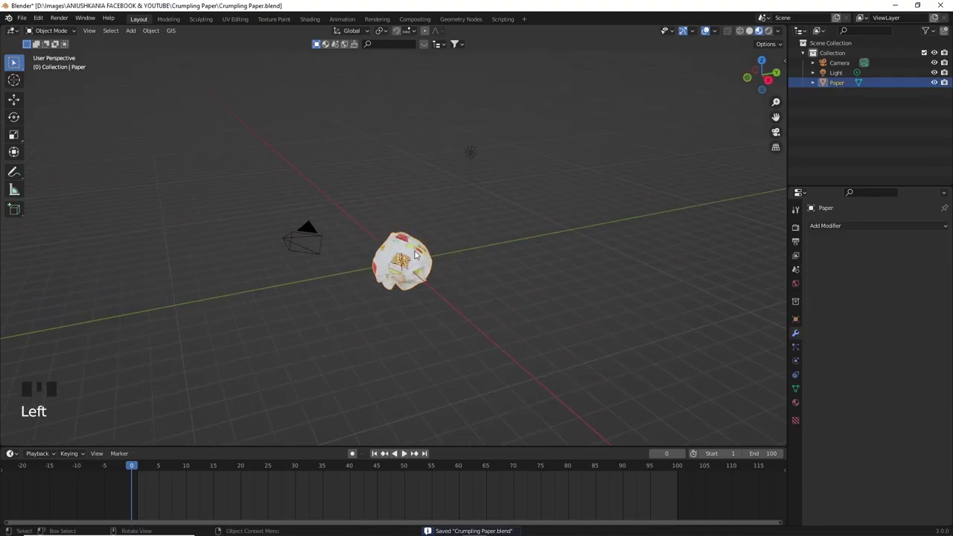
{"action": "middle_click_drag", "start_coordinate": [406, 268], "coordinate": [466, 295]}
{"action": "key", "text": "shift+a"}
{"action": "mouse_move", "coordinate": [467, 305]}
{"action": "left_click", "coordinate": [510, 71]}
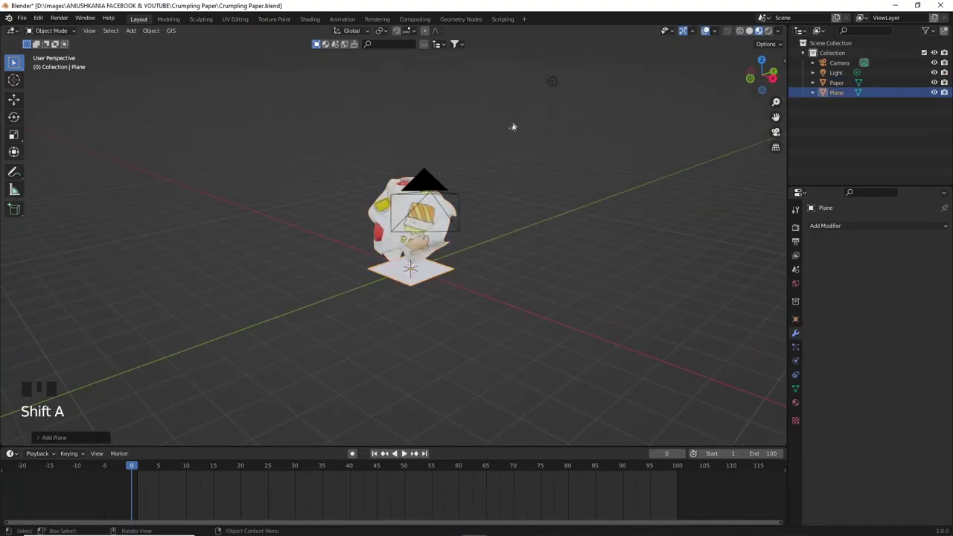
- Scale the plane up into a large floor around the paper ball, viewing it in solid shading
{"action": "key", "text": "s"}
{"action": "left_click", "coordinate": [605, 297]}
{"action": "key", "text": "z"}
{"action": "scroll", "coordinate": [554, 298], "scroll_direction": "down", "scroll_amount": 1}
{"action": "middle_click_drag", "start_coordinate": [555, 297], "coordinate": [513, 304]}
{"action": "key", "text": "s"}
{"action": "left_click", "coordinate": [564, 325]}
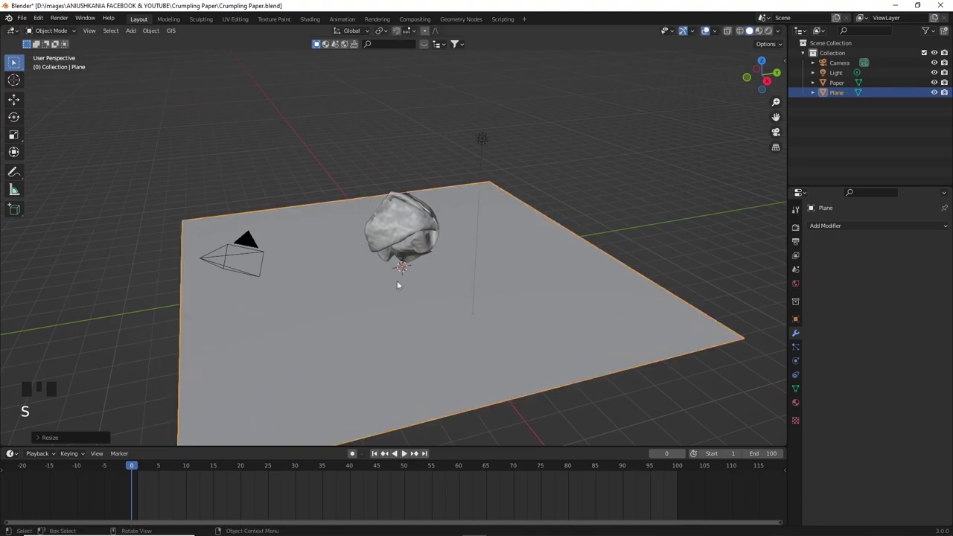
- Extrude the plane's back edge straight up along Z to form a tall backdrop wall
{"action": "middle_click_drag", "start_coordinate": [400, 286], "coordinate": [526, 385], "text": "shift"}
{"action": "scroll", "coordinate": [447, 320], "scroll_direction": "up", "scroll_amount": 1}
{"action": "key", "text": "Tab"}
{"action": "key", "text": "2"}
{"action": "left_click", "coordinate": [368, 288]}
{"action": "key", "text": "e"}
{"action": "key", "text": "z"}
{"action": "left_click", "coordinate": [426, 111]}
{"action": "scroll", "coordinate": [426, 110], "scroll_direction": "down", "scroll_amount": 5}
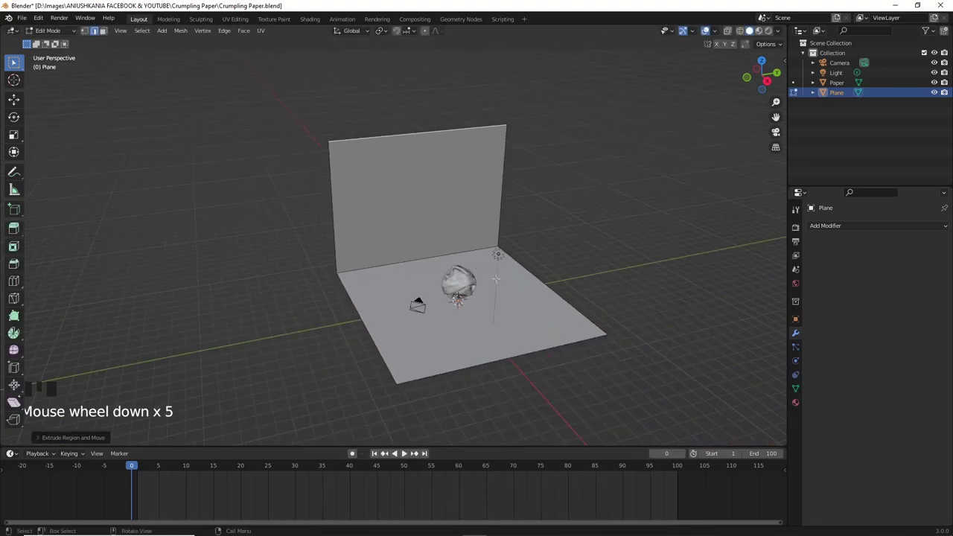
- Widen the whole backdrop by scaling it along the Y axis
{"action": "middle_click_drag", "start_coordinate": [521, 301], "coordinate": [501, 308]}
{"action": "key", "text": "Tab"}
{"action": "key", "text": "s"}
{"action": "key", "text": "y"}
{"action": "left_click", "coordinate": [534, 313]}
- Bevel the edge between floor and wall into a wide rounded curve and shade the backdrop smooth
{"action": "key", "text": "Tab"}
{"action": "middle_click_drag", "start_coordinate": [309, 284], "coordinate": [402, 275]}
{"action": "scroll", "coordinate": [402, 275], "scroll_direction": "up", "scroll_amount": 3}
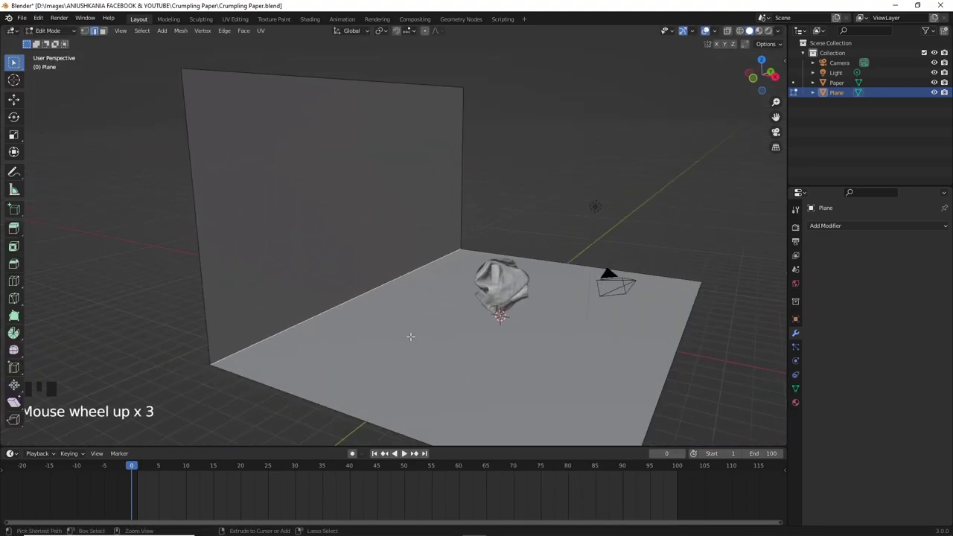
{"action": "key", "text": "ctrl+b"}
{"action": "left_click", "coordinate": [468, 332]}
{"action": "key", "text": "Tab"}
{"action": "middle_click_drag", "start_coordinate": [468, 333], "coordinate": [439, 328]}
{"action": "right_click", "coordinate": [346, 213]}
{"action": "left_click", "coordinate": [346, 208]}
- Give the backdrop a new material named Background with a ColorRamp as its Base Color
{"action": "middle_click_drag", "start_coordinate": [484, 350], "coordinate": [502, 202]}
{"action": "scroll", "coordinate": [426, 335], "scroll_direction": "up", "scroll_amount": 3}
{"action": "left_click", "coordinate": [794, 403]}
{"action": "left_click", "coordinate": [836, 268]}
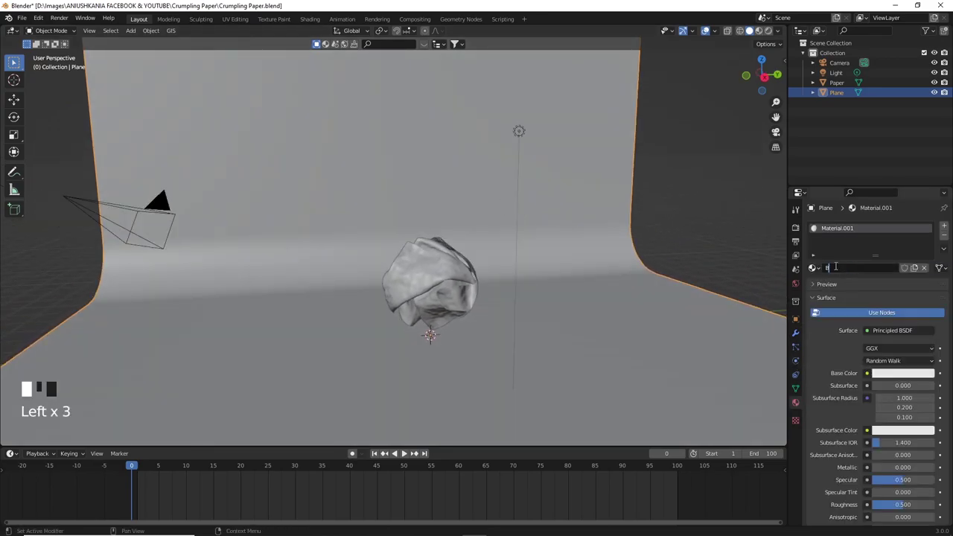
{"action": "left_click", "coordinate": [869, 373]}
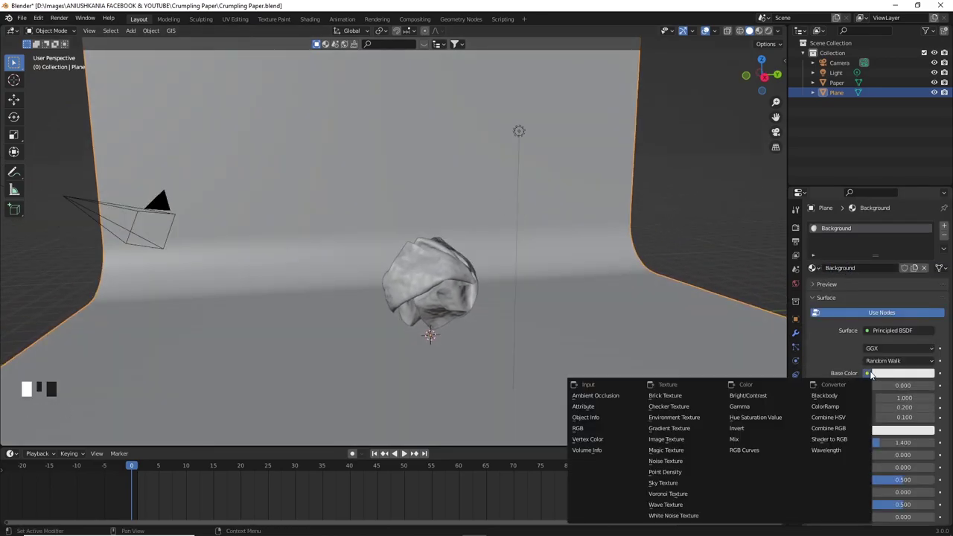
{"action": "left_click", "coordinate": [826, 406]}
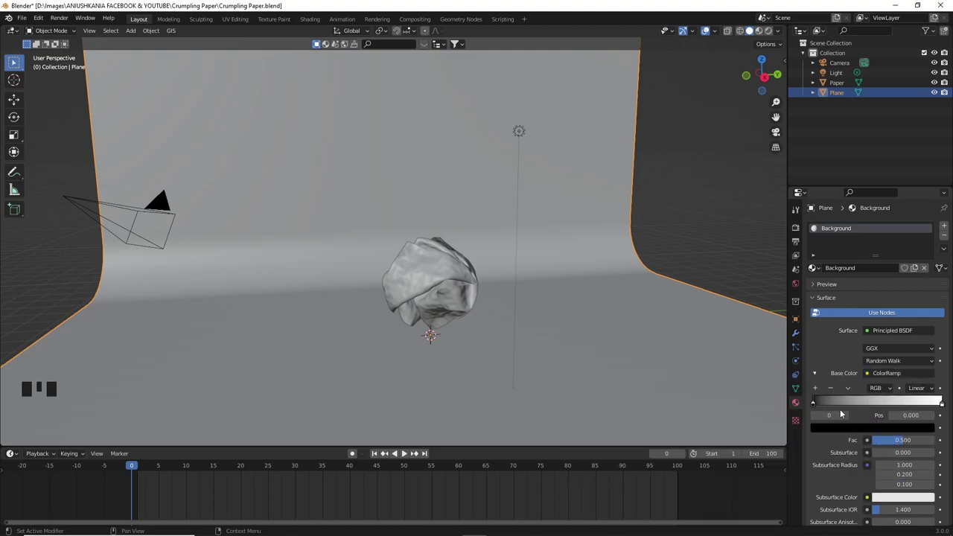
- Move the ColorRamp's black stop to position 0.544 and show the scene in material preview
{"action": "left_click_drag", "start_coordinate": [841, 404], "coordinate": [882, 402]}
{"action": "key", "text": "z"}
{"action": "scroll", "coordinate": [574, 344], "scroll_direction": "down", "scroll_amount": 2}
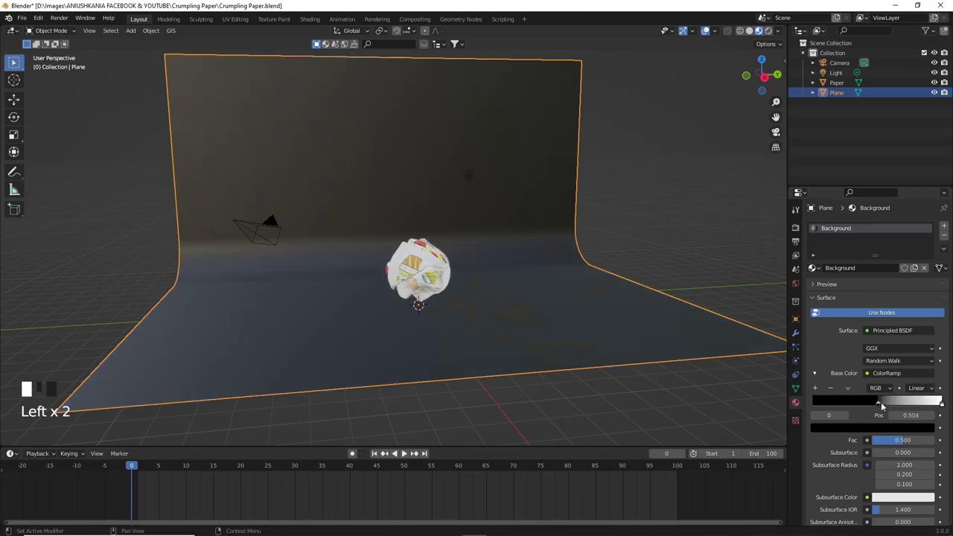
- Align the camera to a close view of the paper ball and shift it to adjust the framing
{"action": "scroll", "coordinate": [447, 309], "scroll_direction": "up", "scroll_amount": 3}
{"action": "middle_click_drag", "start_coordinate": [447, 310], "coordinate": [414, 274]}
{"action": "scroll", "coordinate": [445, 304], "scroll_direction": "up", "scroll_amount": 2}
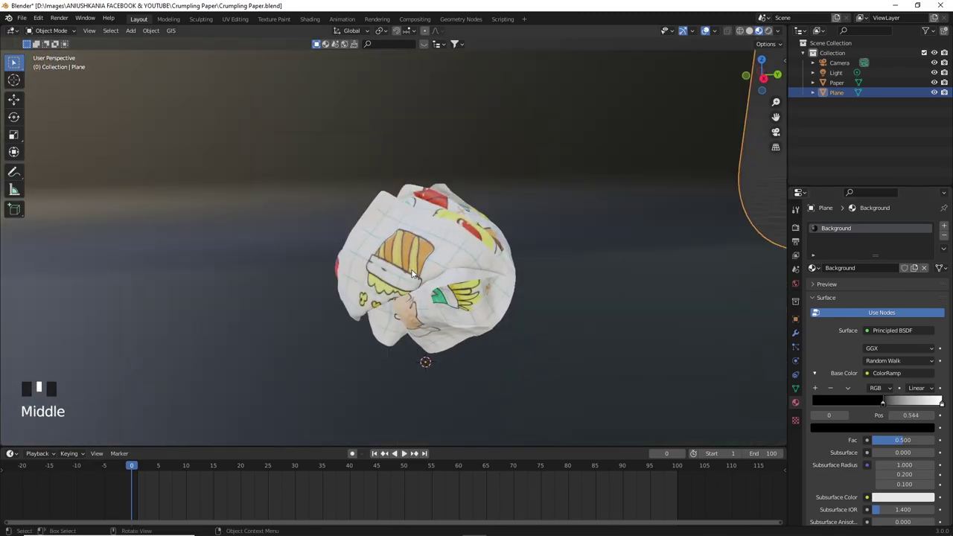
{"action": "key", "text": "ctrl+alt+KP_0"}
{"action": "key", "text": "g"}
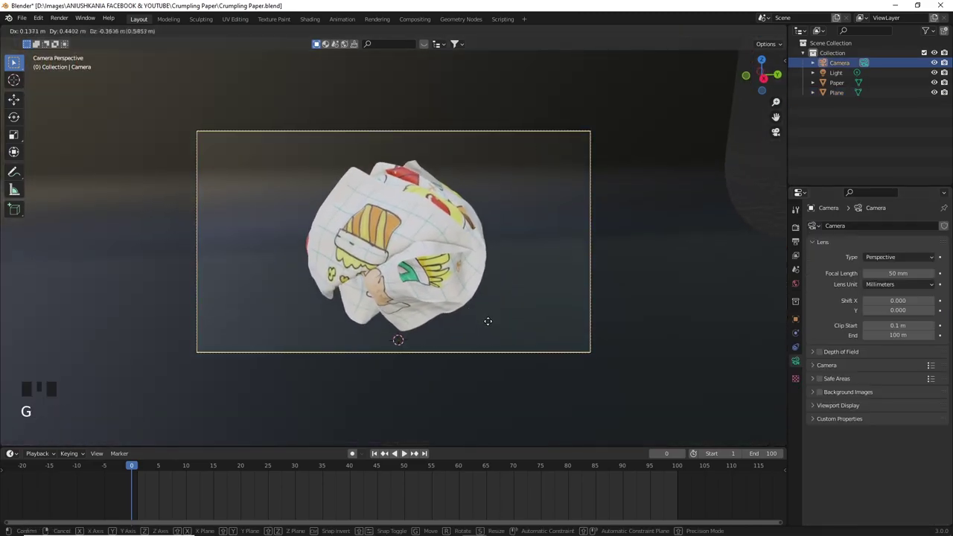
{"action": "left_click", "coordinate": [519, 331]}
- Pull the camera back along its viewing axis to leave more space around the paper ball
{"action": "key", "text": "g"}
{"action": "middle_click", "coordinate": [523, 333]}
{"action": "left_click", "coordinate": [604, 379]}
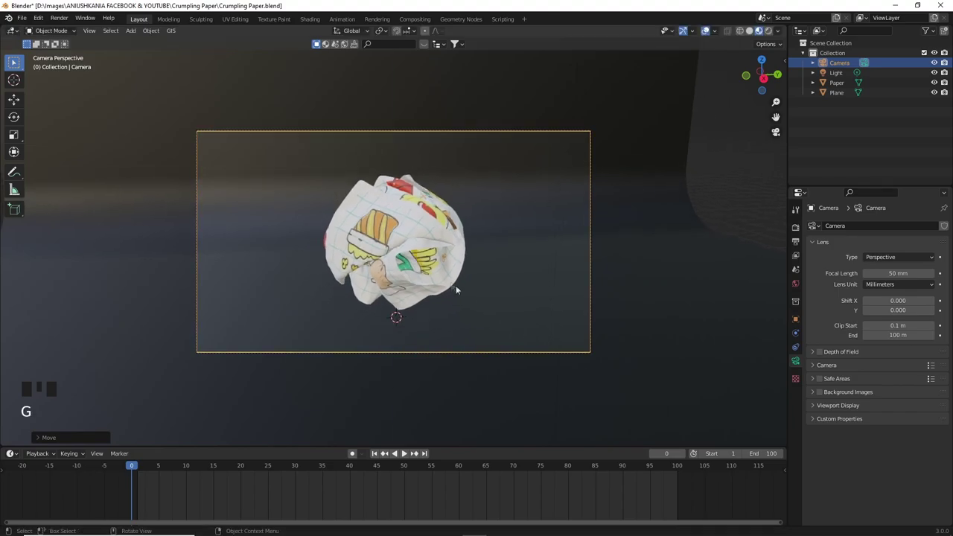
{"action": "key", "text": "g"}
{"action": "middle_click", "coordinate": [457, 287]}
{"action": "left_click", "coordinate": [478, 313]}
- Move the paper ball along negative Y to one side of the camera frame and lower it slightly along Z
{"action": "left_click", "coordinate": [440, 286]}
{"action": "key", "text": "g"}
{"action": "key", "text": "x"}
{"action": "key", "text": "y"}
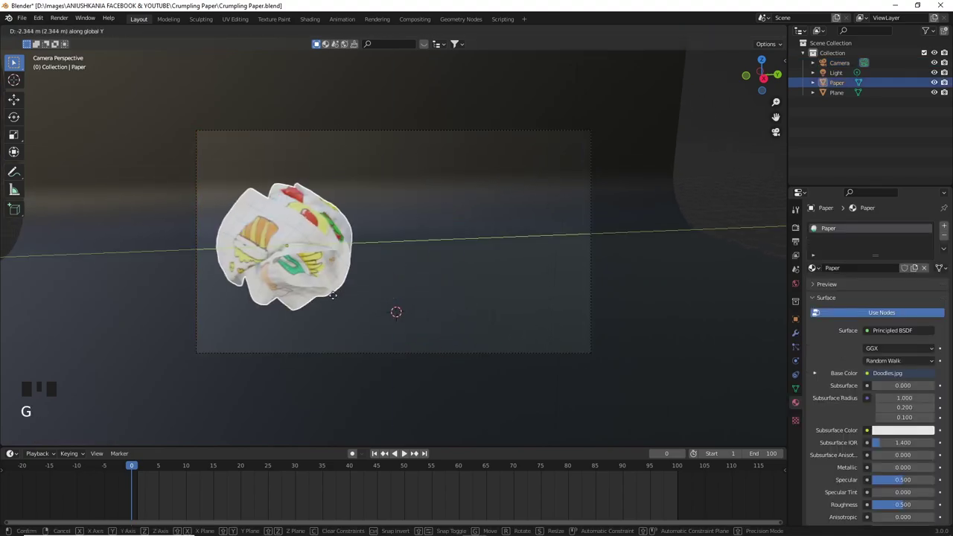
{"action": "left_click", "coordinate": [332, 296]}
{"action": "key", "text": "g"}
{"action": "key", "text": "z"}
{"action": "left_click", "coordinate": [340, 303]}
- Duplicate the paper ball, place the copy beside it, and trackball-rotate the copy to a different orientation
{"action": "key", "text": "shift+d"}
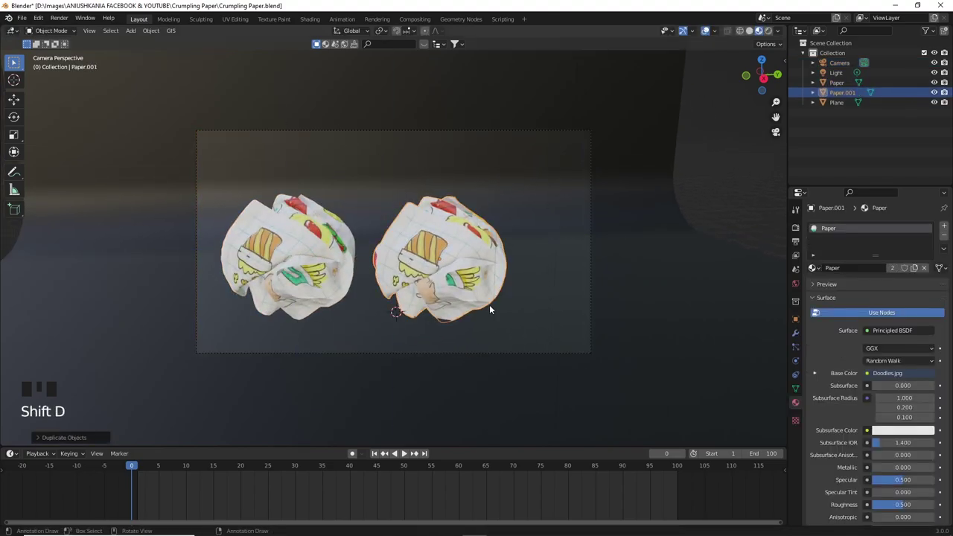
{"action": "left_click", "coordinate": [490, 304]}
{"action": "key", "text": "r"}
{"action": "key", "text": "r"}
{"action": "left_click", "coordinate": [395, 349]}
- Move the camera farther from the paper balls along the X axis
{"action": "scroll", "coordinate": [501, 296], "scroll_direction": "down", "scroll_amount": 1}
{"action": "left_click", "coordinate": [558, 265]}
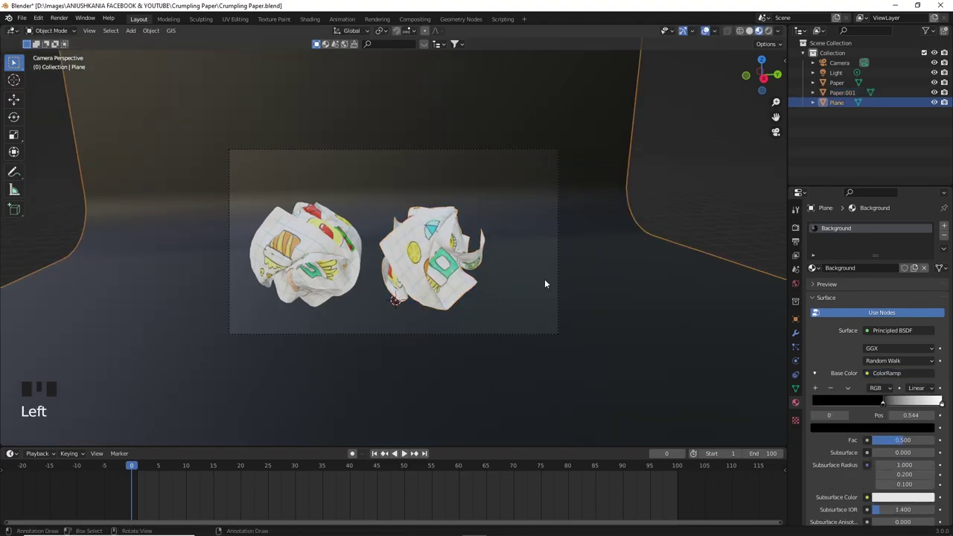
{"action": "left_click", "coordinate": [545, 279]}
{"action": "left_click", "coordinate": [554, 278]}
{"action": "left_click", "coordinate": [558, 279]}
{"action": "key", "text": "g"}
{"action": "key", "text": "x"}
{"action": "left_click", "coordinate": [636, 336]}
- Shift the backdrop plane along Y to about 1.33 m so it sits evenly behind the frame
{"action": "left_click", "coordinate": [604, 271]}
{"action": "key", "text": "g"}
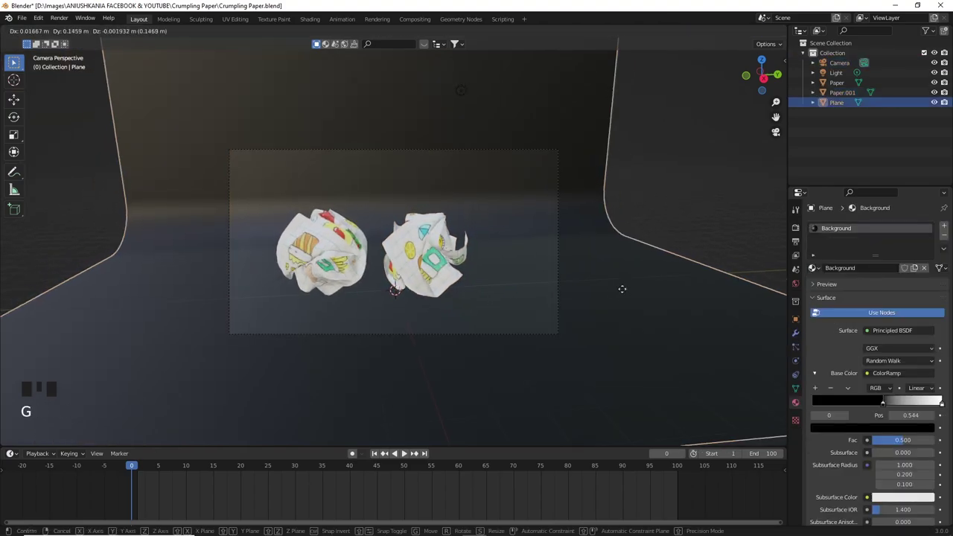
{"action": "key", "text": "y"}
{"action": "left_click", "coordinate": [652, 285]}
- Move both paper balls together about 0.92 m toward negative Y to make room for another ball
{"action": "left_click", "coordinate": [335, 255]}
{"action": "left_click", "coordinate": [430, 258], "text": "shift"}
{"action": "key", "text": "g"}
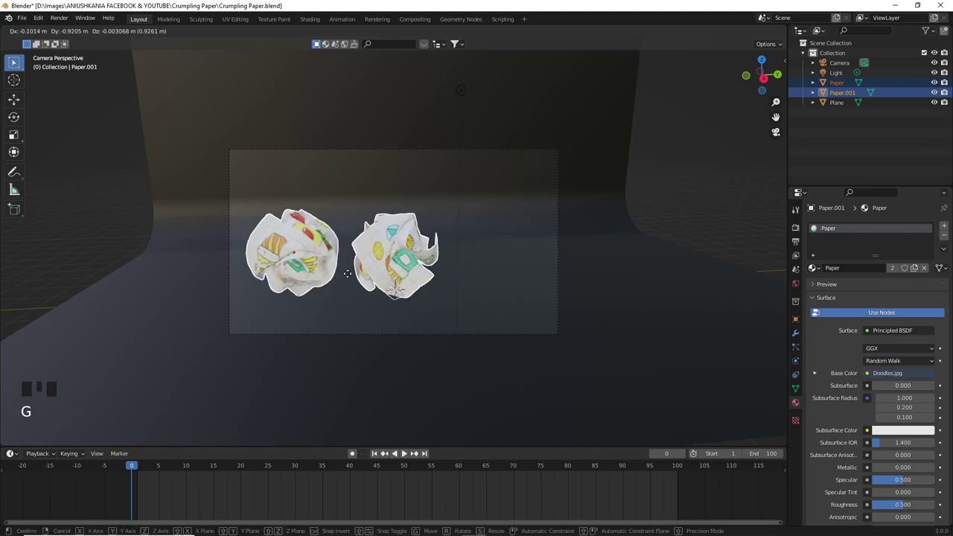
{"action": "left_click", "coordinate": [349, 274]}
{"action": "left_click", "coordinate": [349, 274]}
- Duplicate the second paper ball, place the copy as a third in the row, and trackball-rotate it
{"action": "left_click", "coordinate": [409, 249]}
{"action": "key", "text": "shift+d"}
{"action": "left_click", "coordinate": [506, 252]}
{"action": "key", "text": "r"}
{"action": "key", "text": "r"}
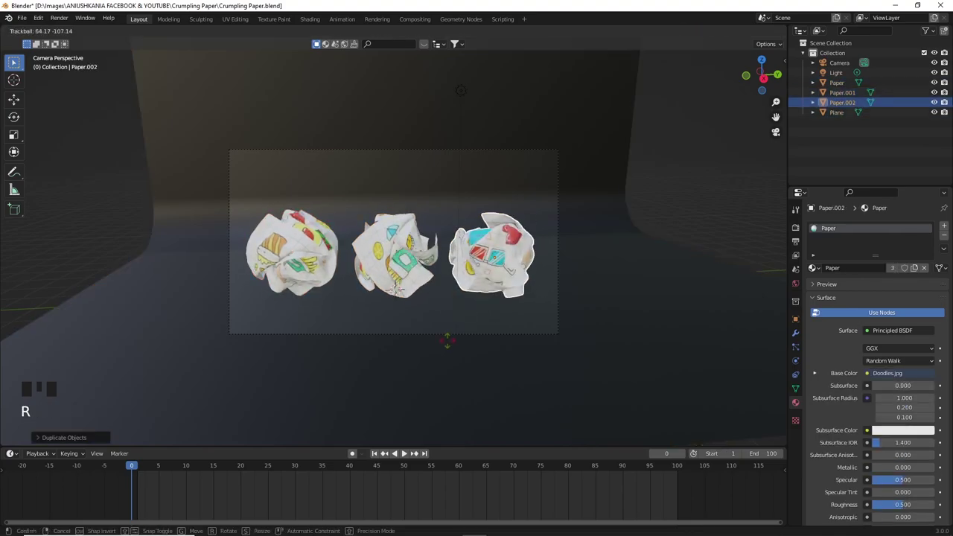
{"action": "left_click", "coordinate": [442, 343]}
- Nudge the camera to frame the three paper balls and set its Y rotation to 0°
{"action": "scroll", "coordinate": [601, 216], "scroll_direction": "up", "scroll_amount": 2}
{"action": "left_click", "coordinate": [624, 266]}
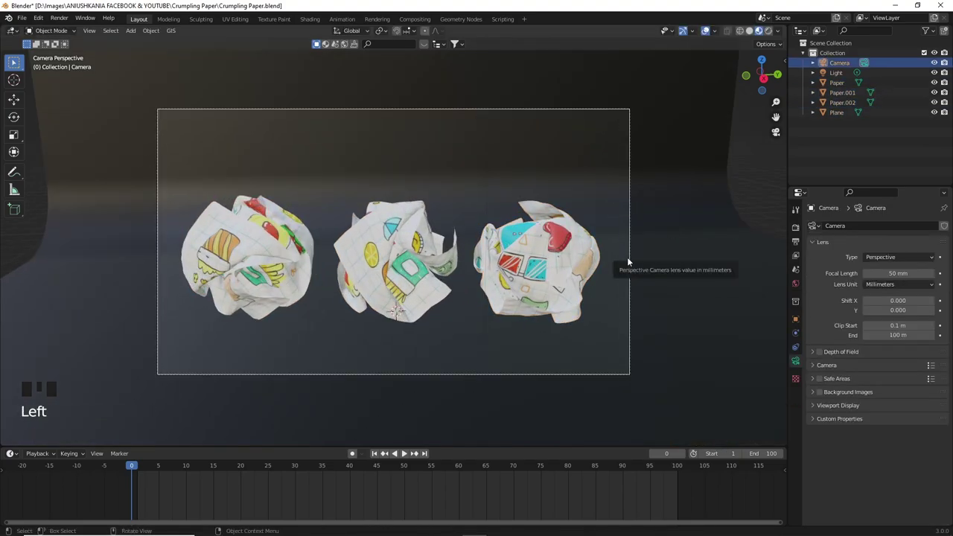
{"action": "key", "text": "g"}
{"action": "left_click", "coordinate": [628, 272]}
{"action": "left_click", "coordinate": [796, 320]}
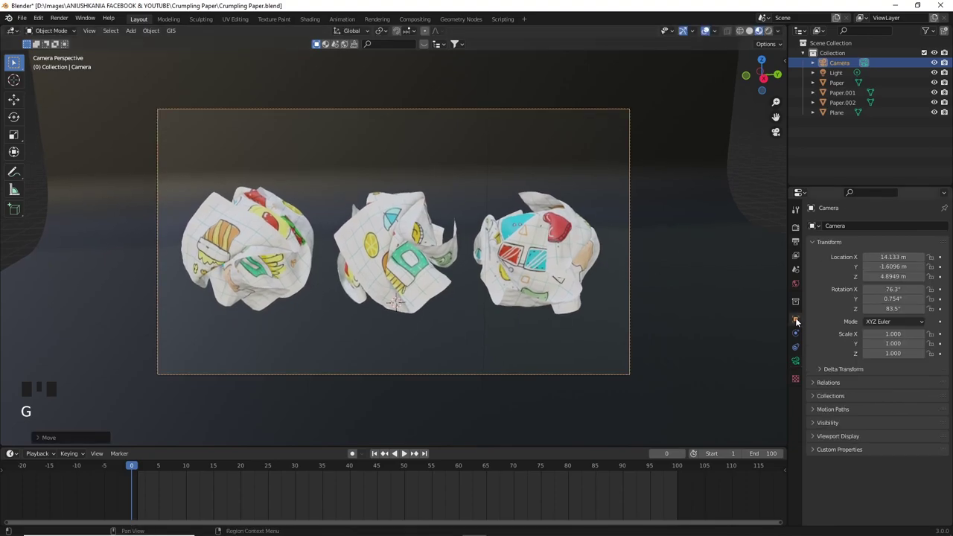
{"action": "double_click", "coordinate": [907, 298]}
{"action": "key", "text": "Return"}
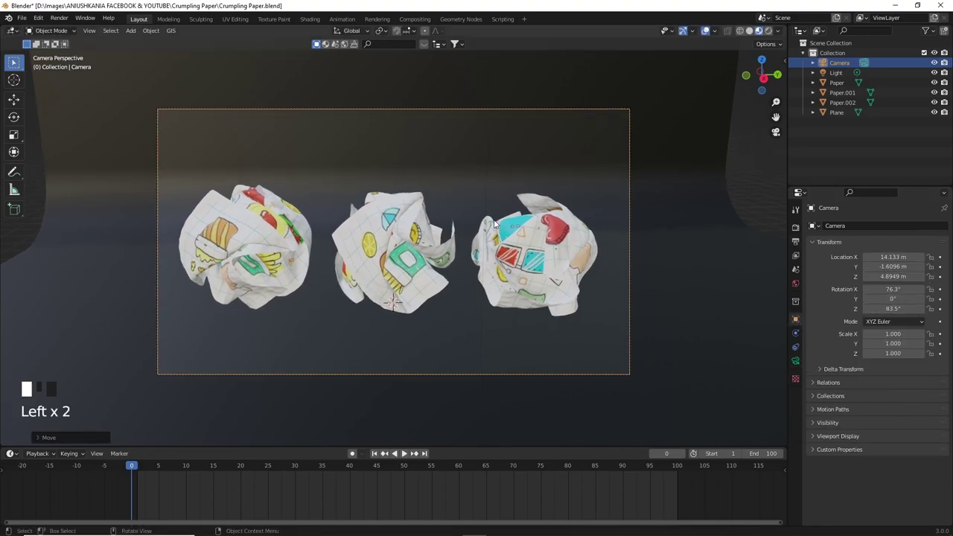
- Save the file and switch the viewport to rendered shading
{"action": "left_click", "coordinate": [654, 188]}
{"action": "key", "text": "z"}
{"action": "scroll", "coordinate": [561, 205], "scroll_direction": "down", "scroll_amount": 5}
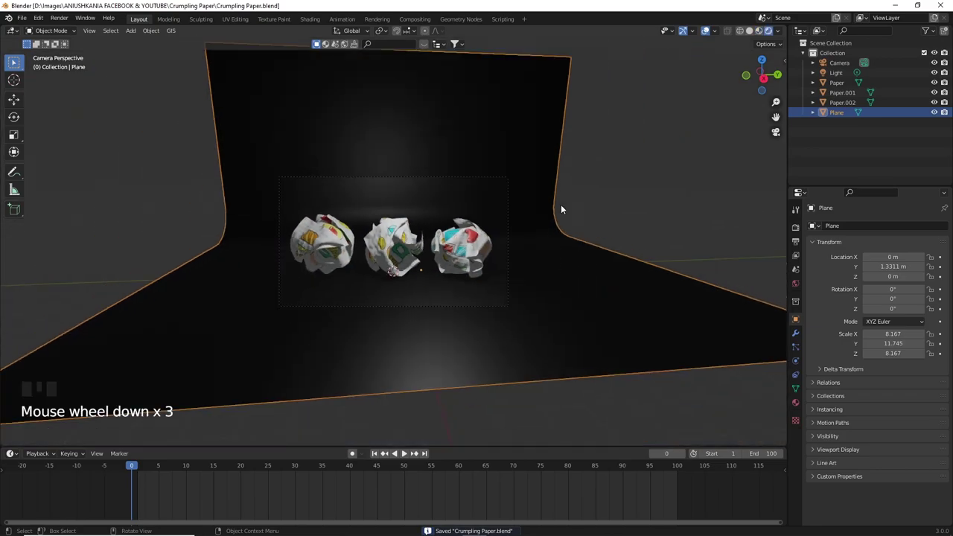
{"action": "scroll", "coordinate": [561, 205], "scroll_direction": "up", "scroll_amount": 3}
- Move the light horizontally closer to the front of the paper balls and change its type to Area
{"action": "middle_click_drag", "start_coordinate": [464, 214], "coordinate": [493, 231]}
{"action": "scroll", "coordinate": [493, 230], "scroll_direction": "up", "scroll_amount": 4}
{"action": "middle_click_drag", "start_coordinate": [497, 162], "coordinate": [501, 195], "text": "shift"}
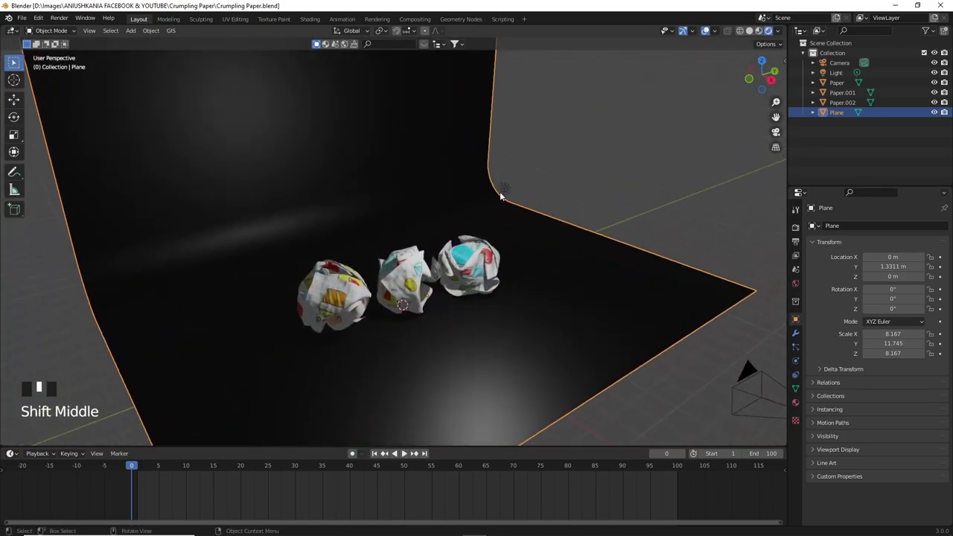
{"action": "left_click", "coordinate": [514, 184]}
{"action": "key", "text": "g"}
{"action": "key", "text": "shift+z"}
{"action": "left_click", "coordinate": [507, 213]}
{"action": "left_click", "coordinate": [795, 361]}
{"action": "left_click", "coordinate": [932, 270]}
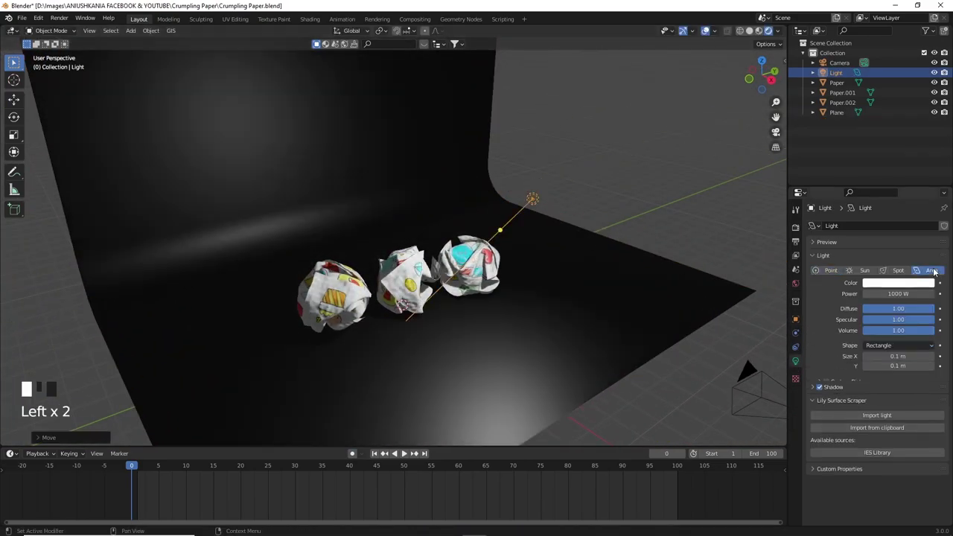
- Enlarge the area light to a scale of about 33
{"action": "middle_click_drag", "start_coordinate": [588, 262], "coordinate": [491, 253]}
{"action": "key", "text": "s"}
{"action": "left_click", "coordinate": [936, 292]}
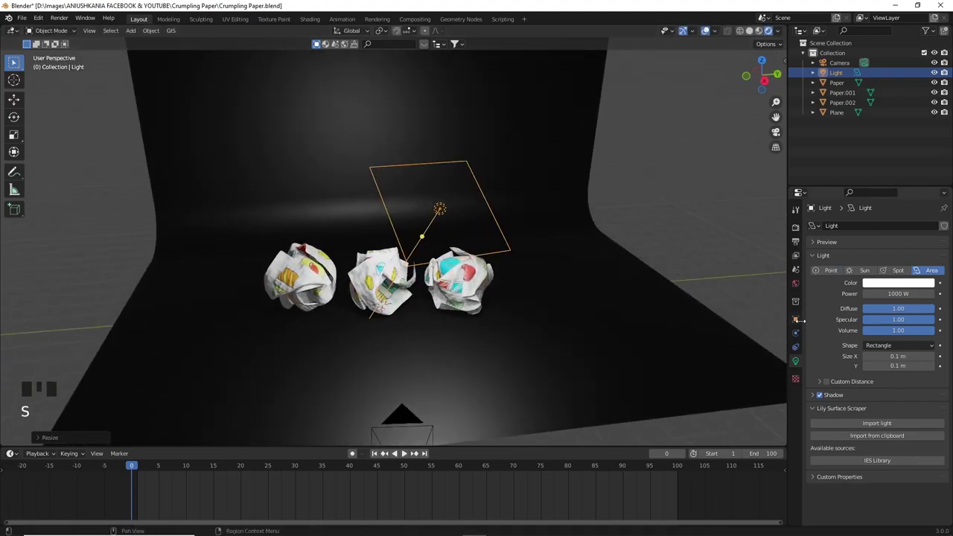
- Set the area light's X, Y and Z rotation to 0°
{"action": "left_click", "coordinate": [795, 319]}
{"action": "left_click", "coordinate": [896, 289]}
{"action": "type", "text": "0"}
{"action": "key", "text": "Tab"}
{"action": "type", "text": "0"}
{"action": "key", "text": "Tab"}
{"action": "type", "text": "0"}
{"action": "key", "text": "Return"}
- Rotate the area light about Y to about 52° and enlarge it to a scale of about 52.9
{"action": "key", "text": "r"}
{"action": "key", "text": "y"}
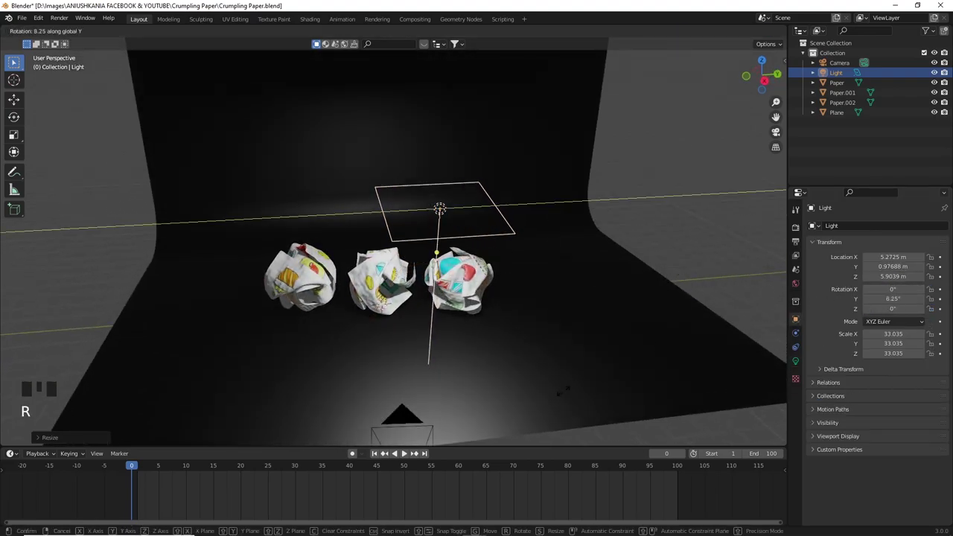
{"action": "left_click", "coordinate": [452, 344]}
{"action": "key", "text": "s"}
{"action": "left_click", "coordinate": [525, 333]}
- Position the area light beside the third ball at about Y 3.36 m, Z 4.05 m, and rotate it toward the paper balls
{"action": "key", "text": "g"}
{"action": "key", "text": "r"}
{"action": "key", "text": "z"}
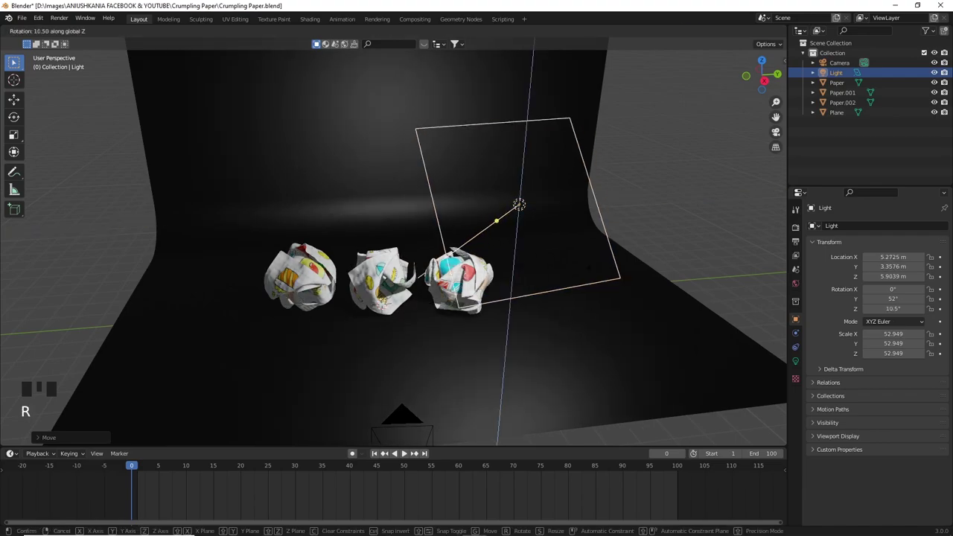
{"action": "key", "text": "g"}
{"action": "left_click", "coordinate": [575, 289]}
{"action": "key", "text": "r"}
{"action": "key", "text": "y"}
{"action": "left_click", "coordinate": [570, 349]}
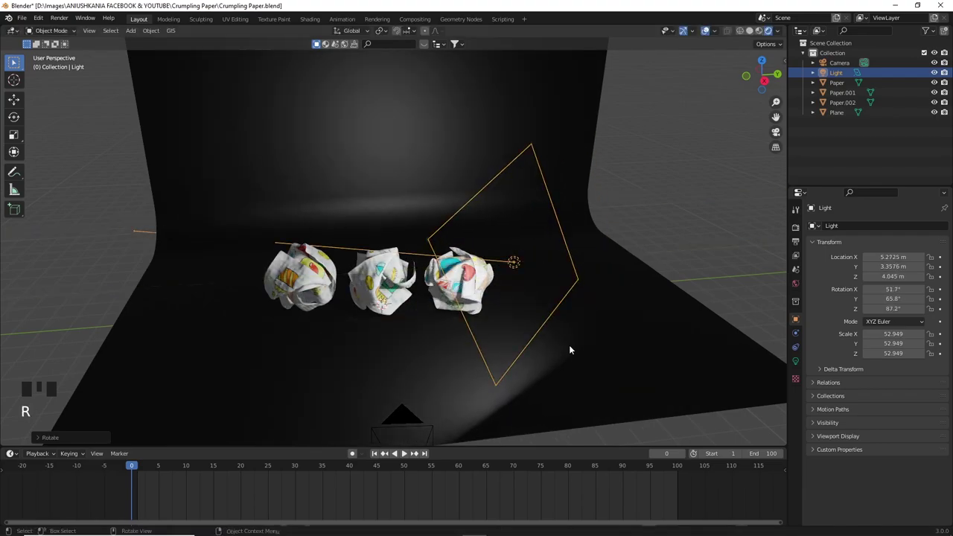
- Duplicate the area light along Y to about -4.77 m on the opposite side and rotate the copy about Z
{"action": "key", "text": "shift+d"}
{"action": "key", "text": "y"}
{"action": "left_click", "coordinate": [298, 371]}
{"action": "key", "text": "r"}
{"action": "key", "text": "z"}
{"action": "left_click", "coordinate": [252, 397]}
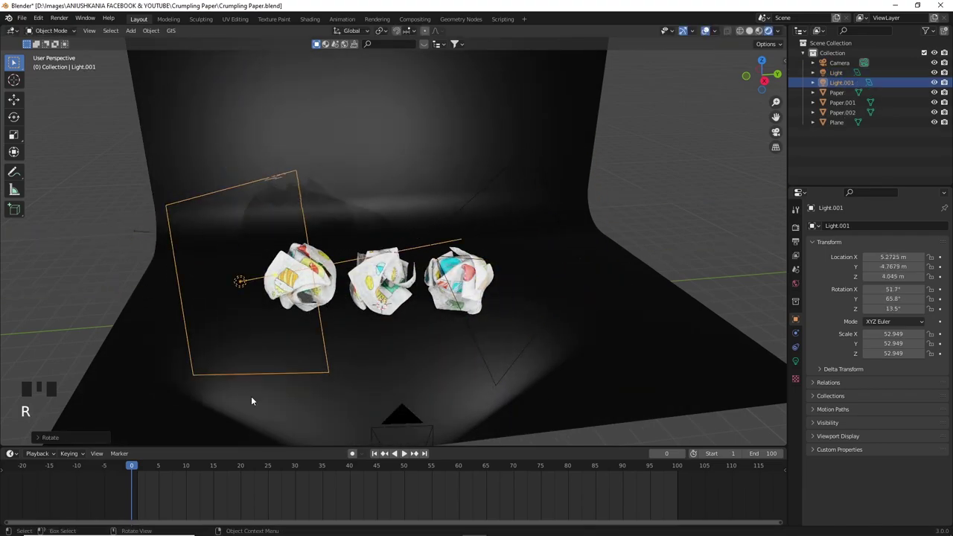
- Raise the duplicated area light along Z and rotate it to aim down at the paper balls
{"action": "key", "text": "g"}
{"action": "key", "text": "z"}
{"action": "left_click", "coordinate": [253, 343]}
{"action": "key", "text": "r"}
{"action": "left_click", "coordinate": [289, 386]}
- Set the duplicated light's power to 800 W and its color to a pale green, hue 0.423 and saturation 0.250
{"action": "left_click", "coordinate": [795, 361]}
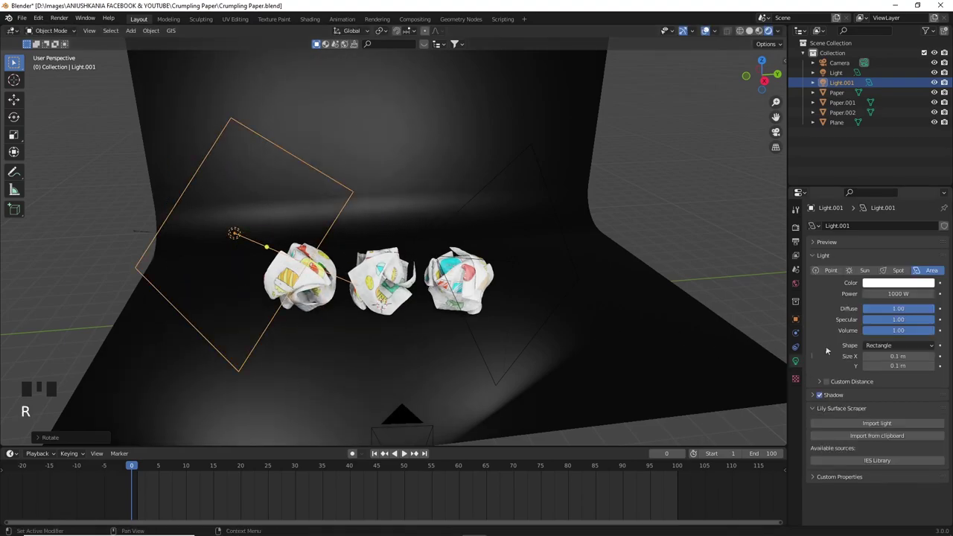
{"action": "type", "text": "800"}
{"action": "left_click", "coordinate": [899, 283]}
{"action": "left_click", "coordinate": [879, 192]}
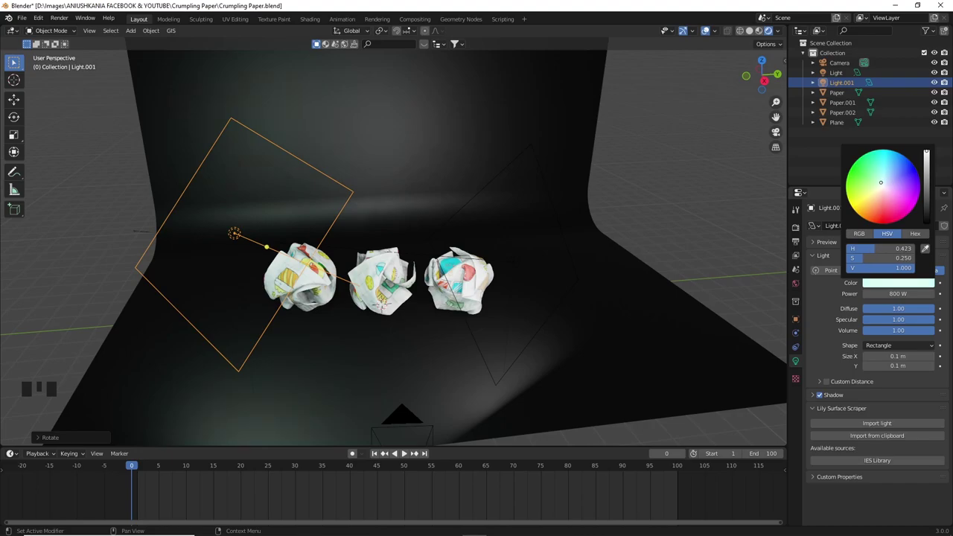
- Set the original area light's power to 800 W
{"action": "left_click", "coordinate": [836, 72]}
{"action": "left_click", "coordinate": [907, 294]}
{"action": "type", "text": "800"}
{"action": "key", "text": "Return"}
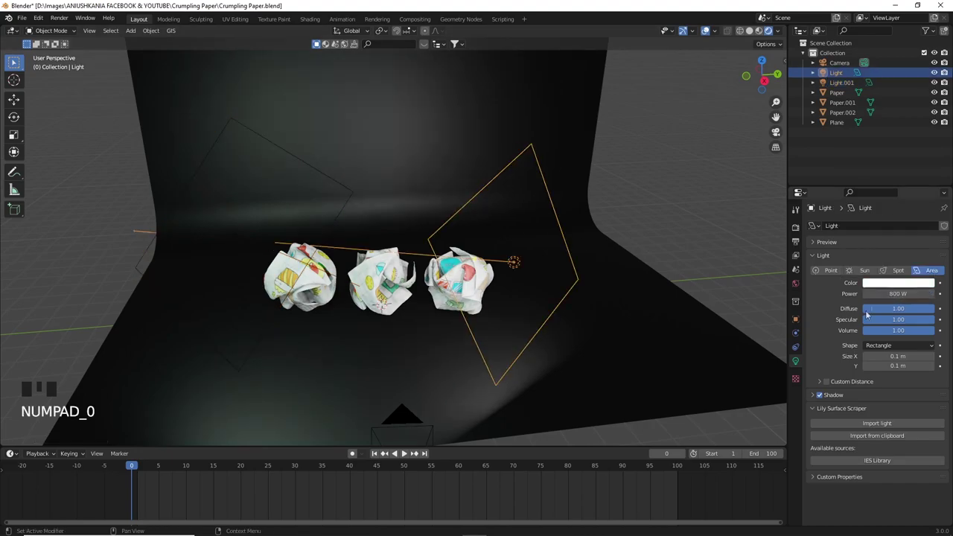
- Switch the render engine to Cycles and enable viewport denoising
{"action": "left_click", "coordinate": [796, 242]}
{"action": "left_click", "coordinate": [905, 226]}
{"action": "left_click", "coordinate": [879, 251]}
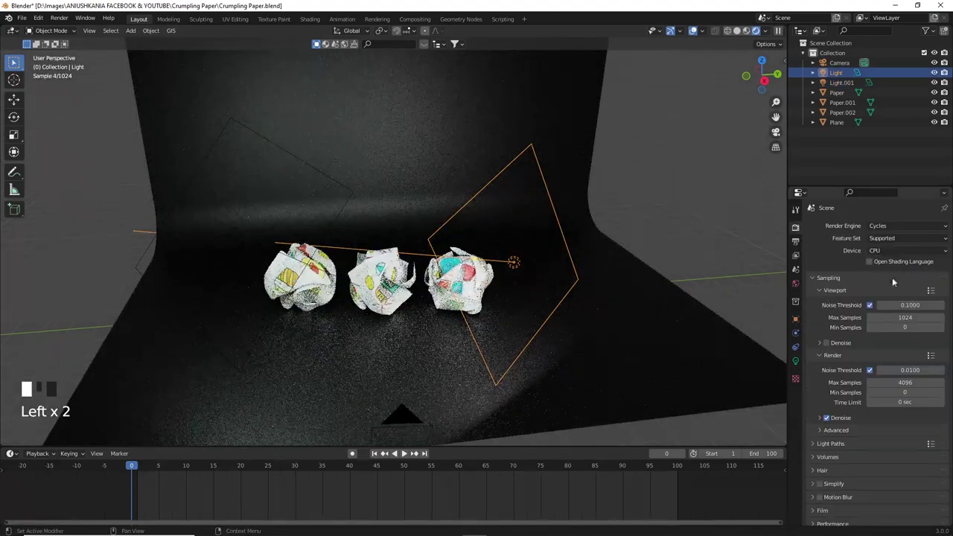
{"action": "left_click", "coordinate": [828, 343]}
- Change the contrast Look in the scene's Color Management settings
{"action": "scroll", "coordinate": [839, 488], "scroll_direction": "down", "scroll_amount": 7}
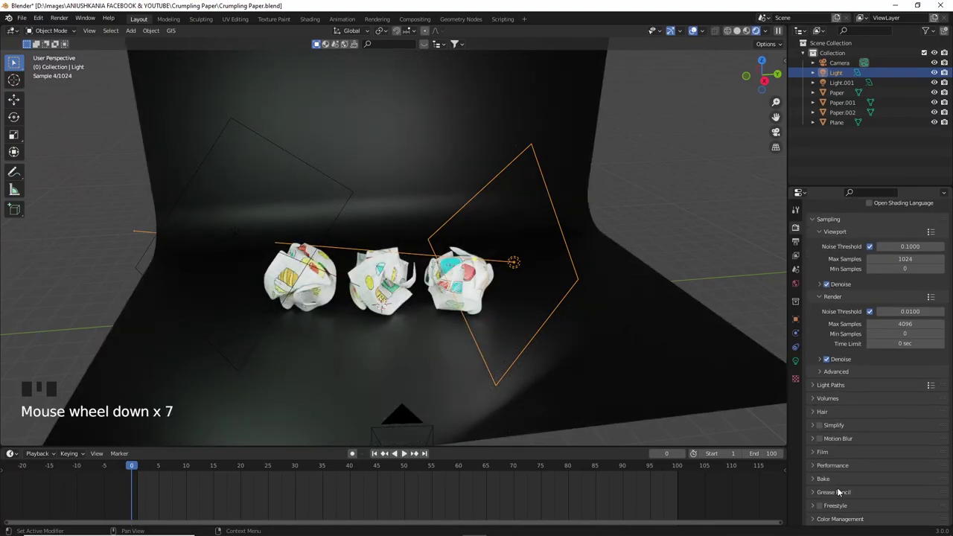
{"action": "left_click", "coordinate": [840, 522]}
{"action": "scroll", "coordinate": [846, 483], "scroll_direction": "down", "scroll_amount": 4}
{"action": "left_click", "coordinate": [893, 480]}
{"action": "left_click", "coordinate": [893, 457]}
{"action": "left_click", "coordinate": [836, 440]}
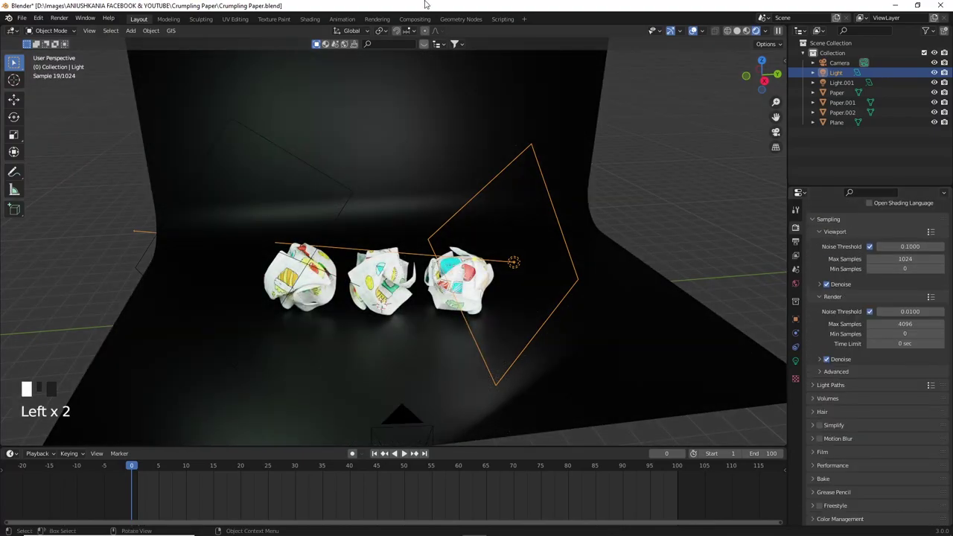
- From the camera view, shift the duplicated area light's color closer to white and set its power to 600 W
{"action": "key", "text": "KP_0"}
{"action": "scroll", "coordinate": [523, 289], "scroll_direction": "up", "scroll_amount": 2}
{"action": "scroll", "coordinate": [522, 289], "scroll_direction": "up", "scroll_amount": 2}
{"action": "scroll", "coordinate": [523, 289], "scroll_direction": "down", "scroll_amount": 1}
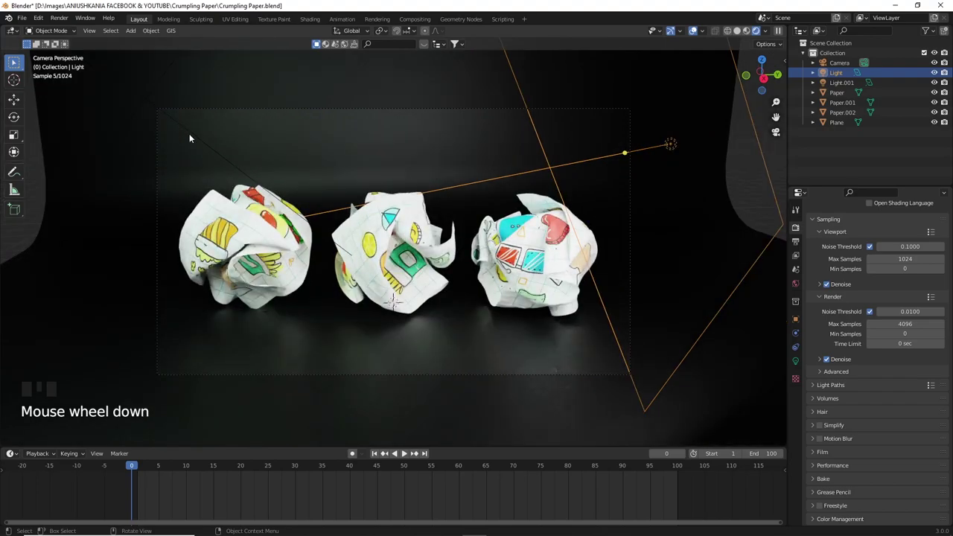
{"action": "left_click", "coordinate": [189, 138]}
{"action": "left_click", "coordinate": [795, 361]}
{"action": "left_click", "coordinate": [902, 283]}
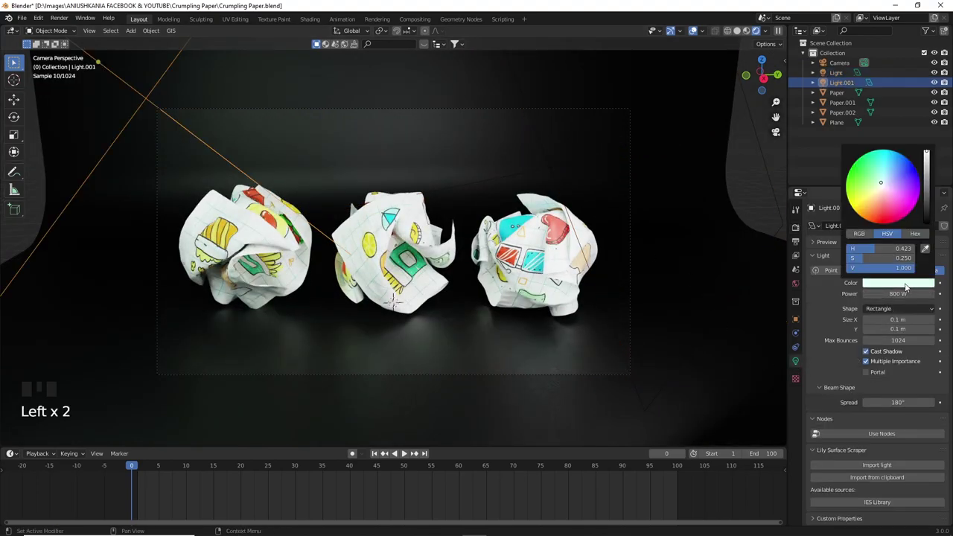
{"action": "left_click", "coordinate": [885, 183]}
{"action": "left_click", "coordinate": [899, 293]}
{"action": "type", "text": "600"}
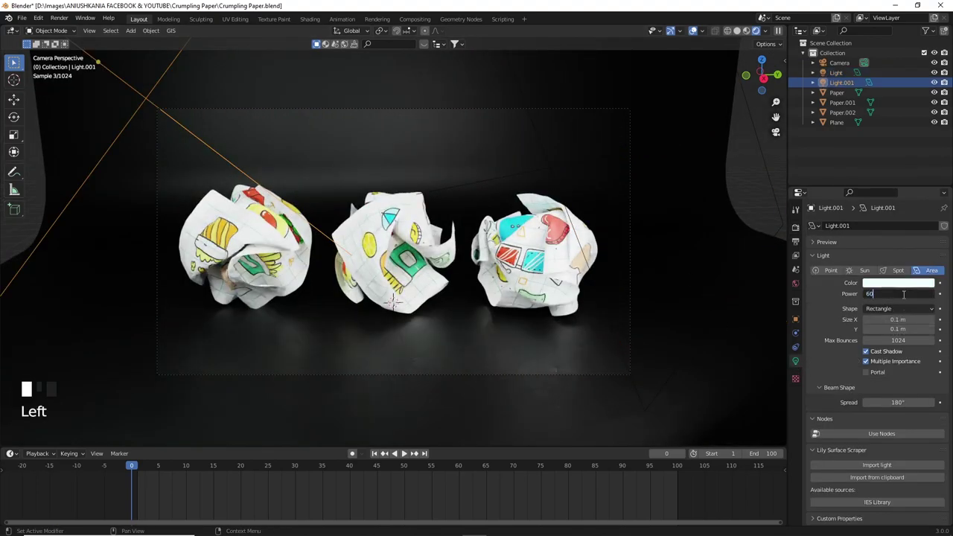
{"action": "key", "text": "Return"}
- Set the original area light's power to 700 W and the duplicated light's power to 500 W
{"action": "left_click", "coordinate": [755, 140]}
{"action": "left_click", "coordinate": [898, 293]}
{"action": "type", "text": "700"}
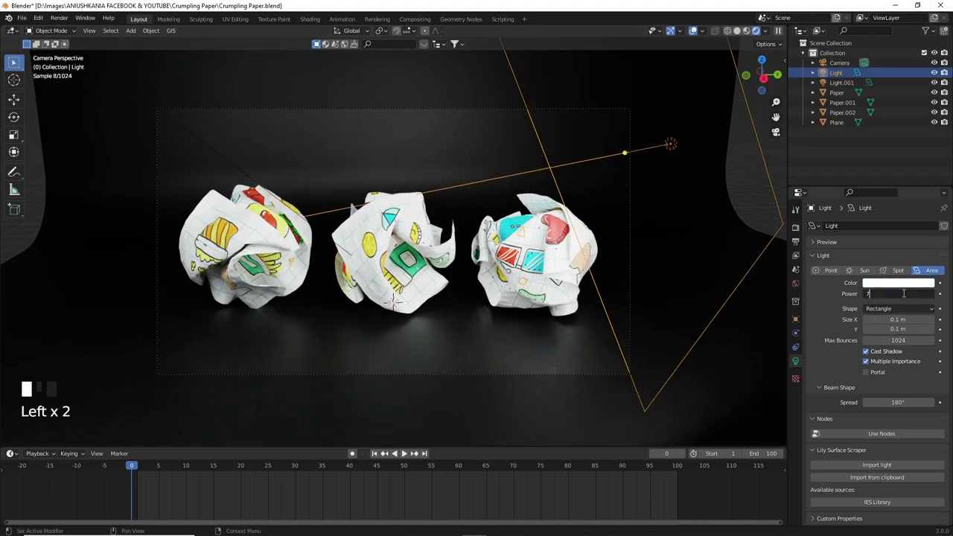
{"action": "key", "text": "Return"}
{"action": "left_click", "coordinate": [171, 129]}
{"action": "left_click", "coordinate": [868, 294]}
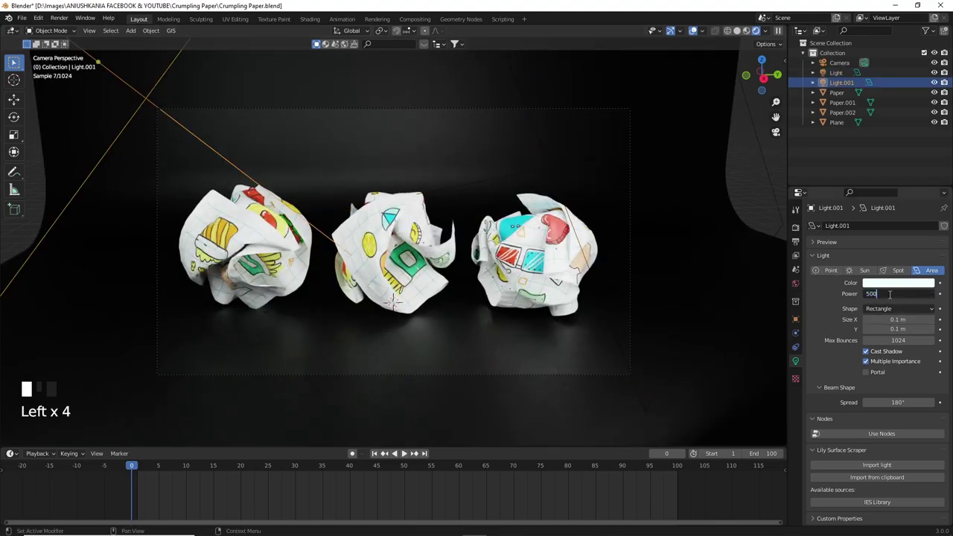
{"action": "key", "text": "KP_0"}
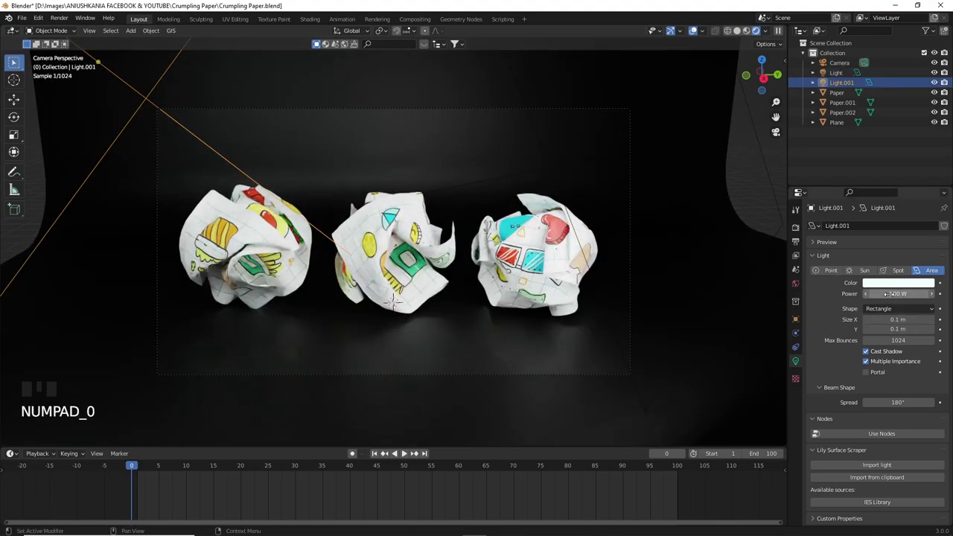
- Switch the viewport to solid shading and set the final render's max samples to 500
{"action": "left_click", "coordinate": [738, 30]}
{"action": "left_click", "coordinate": [795, 227]}
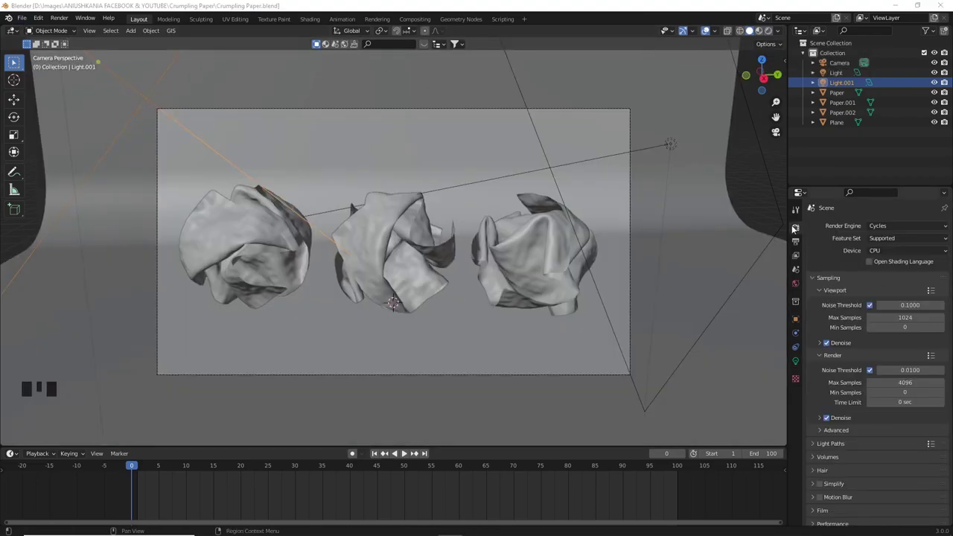
{"action": "left_click", "coordinate": [913, 382]}
{"action": "type", "text": "3"}
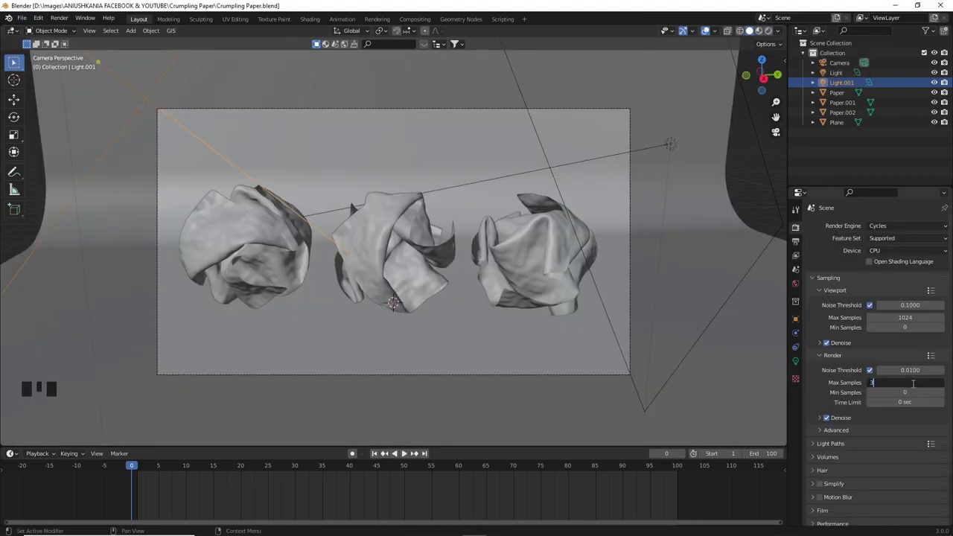
{"action": "type", "text": "00"}
{"action": "key", "text": "Return"}
- Review the denoiser, passes and start sample options for both final render and viewport denoising
{"action": "left_click", "coordinate": [882, 419]}
{"action": "left_click", "coordinate": [916, 446]}
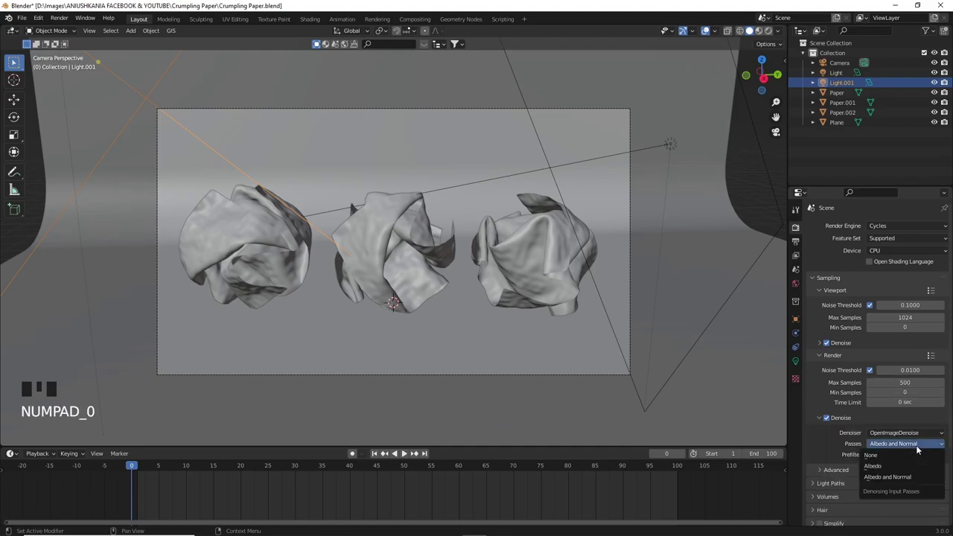
{"action": "left_click", "coordinate": [916, 446]}
{"action": "left_click", "coordinate": [917, 454]}
{"action": "left_click", "coordinate": [916, 435]}
{"action": "left_click", "coordinate": [818, 418]}
{"action": "left_click", "coordinate": [820, 343]}
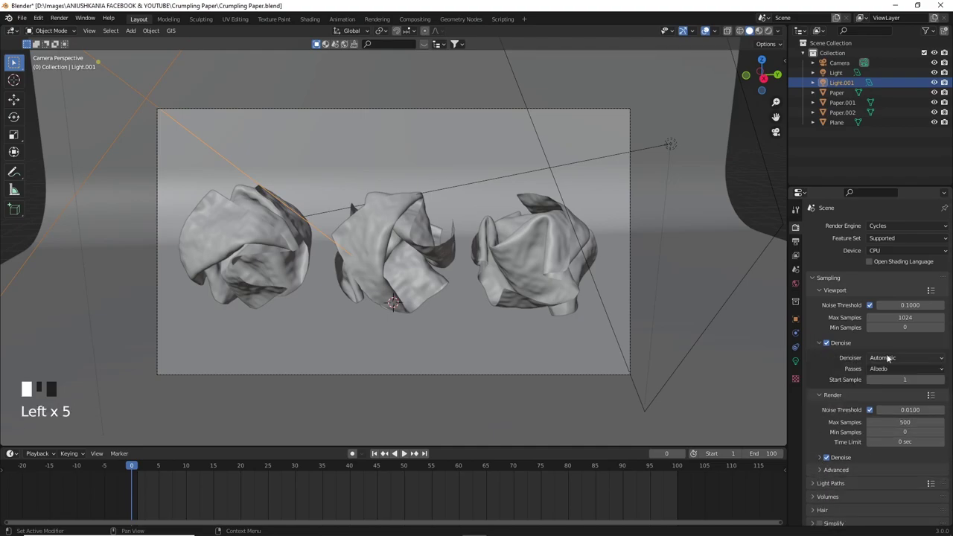
{"action": "left_click", "coordinate": [889, 359]}
{"action": "left_click", "coordinate": [882, 380]}
{"action": "left_click", "coordinate": [819, 343]}
- Set the Cycles render device to GPU Compute
{"action": "left_click", "coordinate": [907, 250]}
{"action": "left_click", "coordinate": [910, 274]}
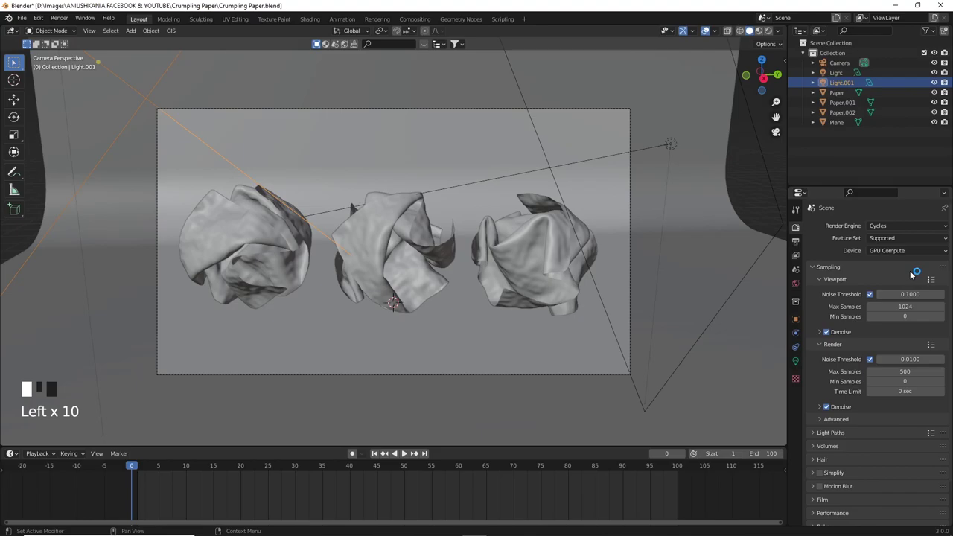
- Save the project file and render the current frame as a still image
{"action": "left_click", "coordinate": [20, 18]}
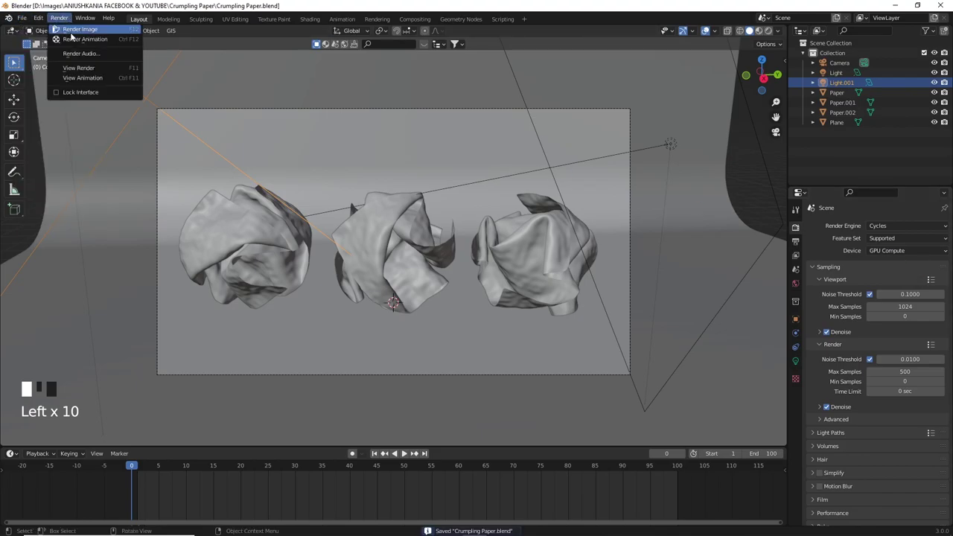
{"action": "left_click", "coordinate": [74, 30]}
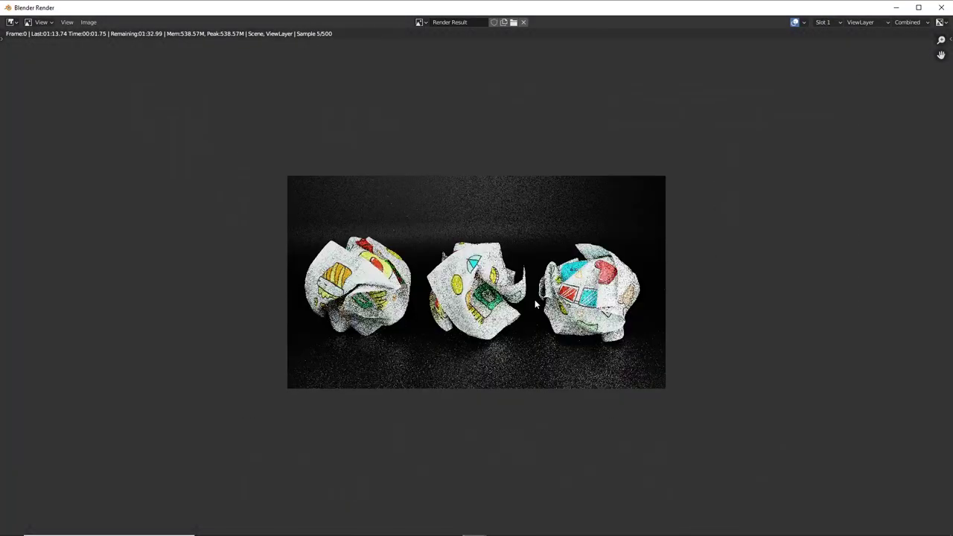